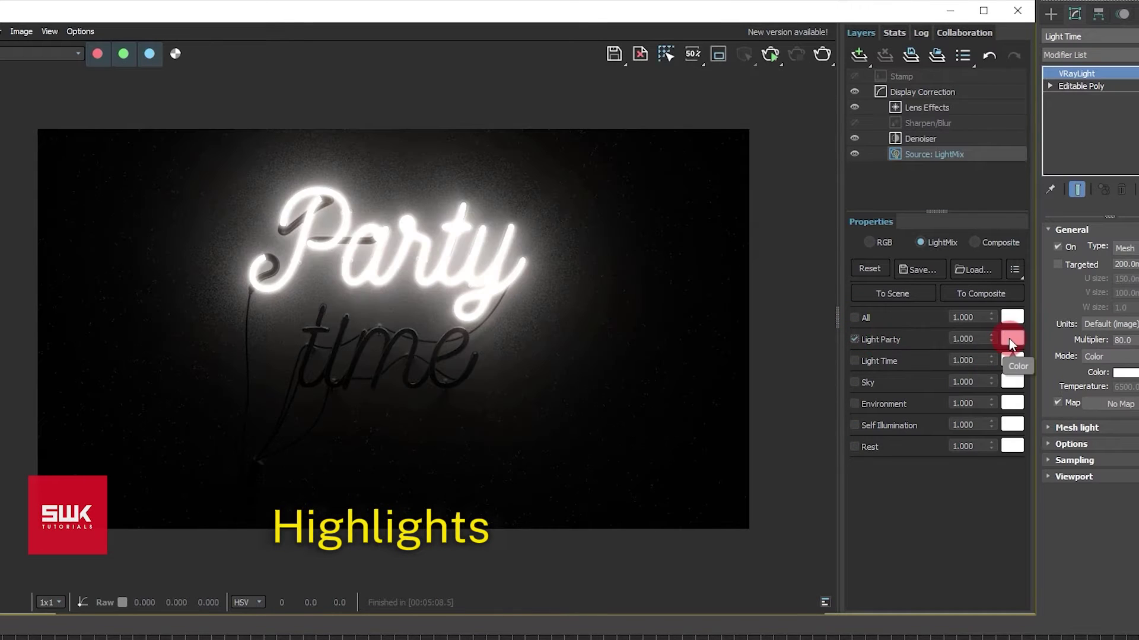
- Tint Light Party pure red in LightMix and lower its intensity to 0.600
{"action": "left_click", "coordinate": [1011, 339]}
{"action": "left_click_drag", "start_coordinate": [802, 409], "coordinate": [788, 350]}
{"action": "left_click", "coordinate": [789, 350]}
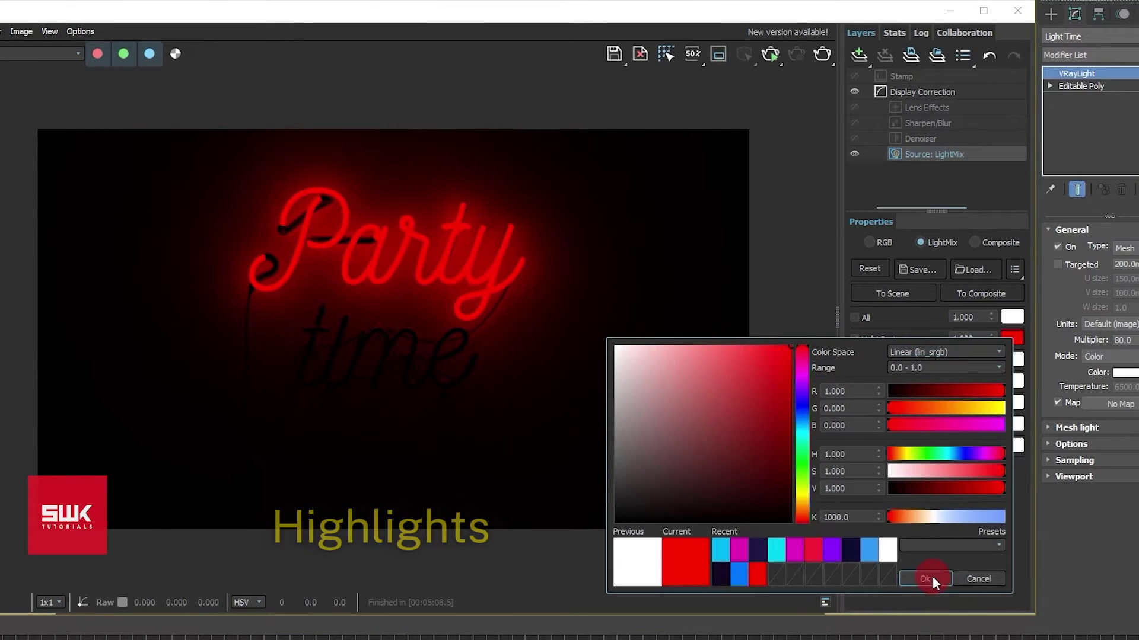
{"action": "left_click", "coordinate": [925, 579]}
{"action": "left_click_drag", "start_coordinate": [990, 338], "coordinate": [994, 378]}
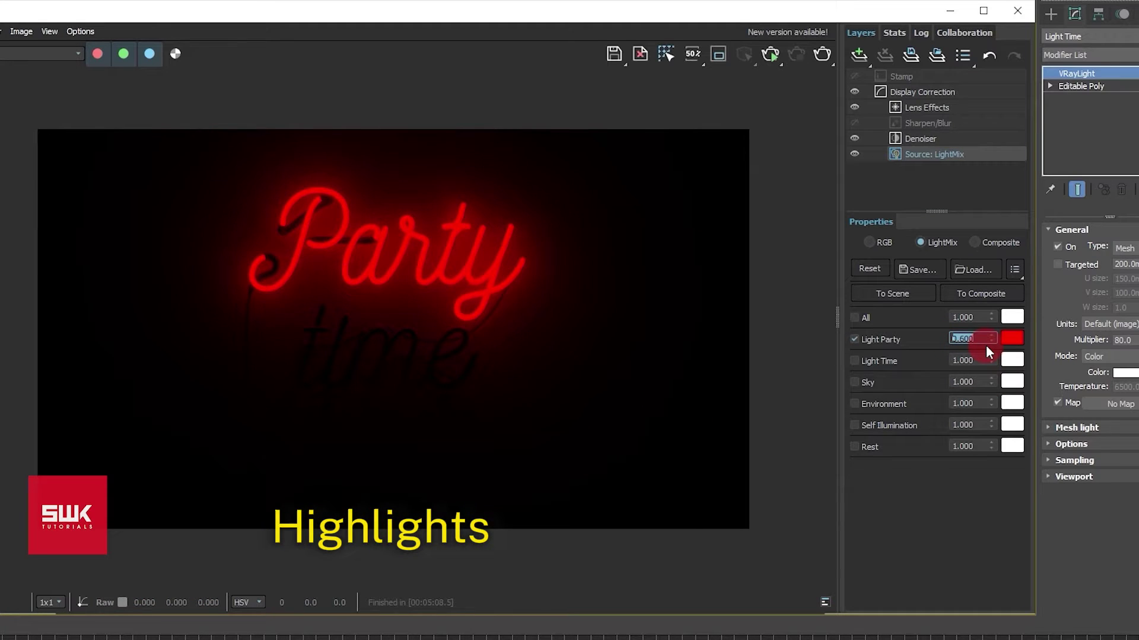
- Enable Light Time, tint it blue at 0.800, and turn Light Party back on
{"action": "left_click", "coordinate": [854, 361]}
{"action": "left_click", "coordinate": [854, 339]}
{"action": "left_click", "coordinate": [1011, 359]}
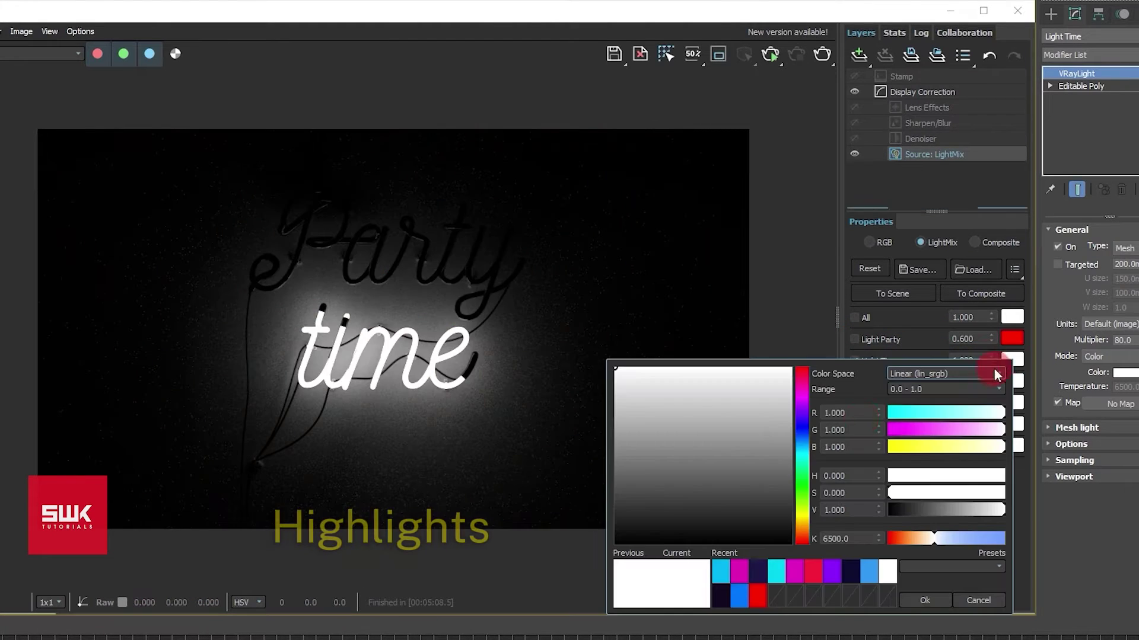
{"action": "left_click", "coordinate": [802, 429]}
{"action": "left_click", "coordinate": [925, 600]}
{"action": "left_click_drag", "start_coordinate": [990, 360], "coordinate": [992, 372]}
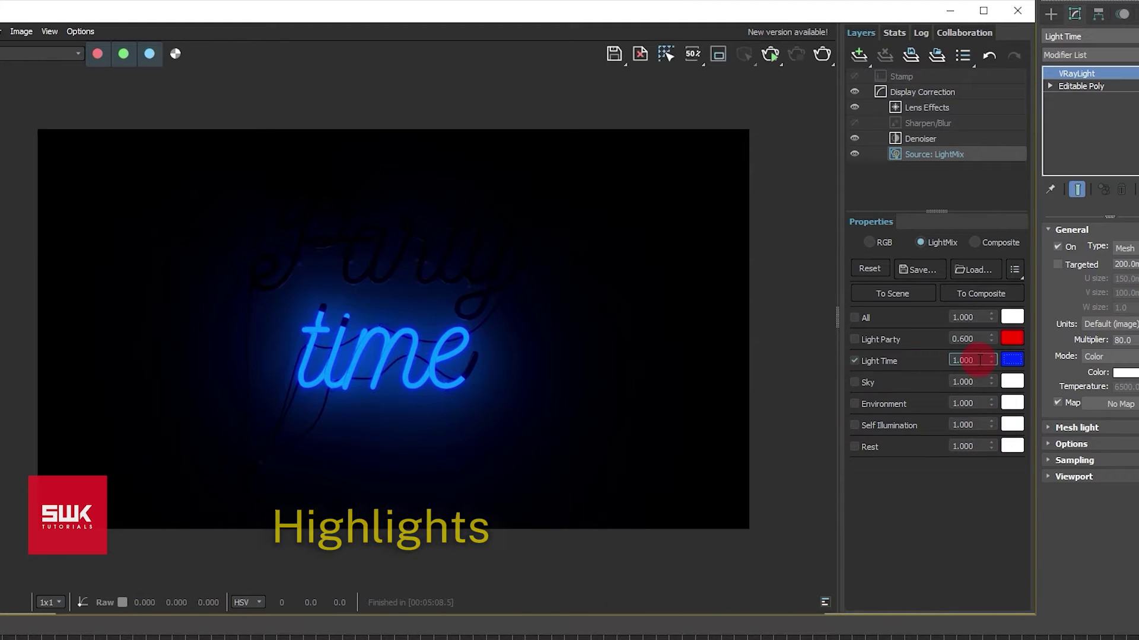
{"action": "left_click", "coordinate": [854, 339]}
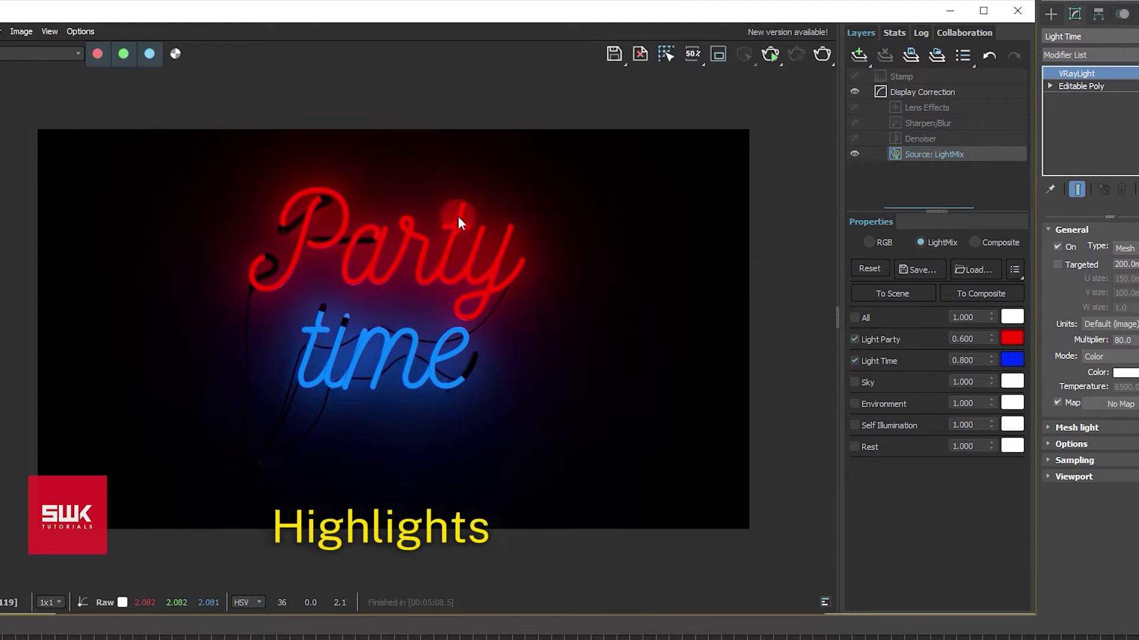
- Add Sky to the mix at 0.2 with a dark navy tint, then enable all light groups
{"action": "left_click", "coordinate": [854, 382]}
{"action": "double_click", "coordinate": [954, 381]}
{"action": "type", "text": "0.3"}
{"action": "key", "text": "Return"}
{"action": "left_click", "coordinate": [1011, 381]}
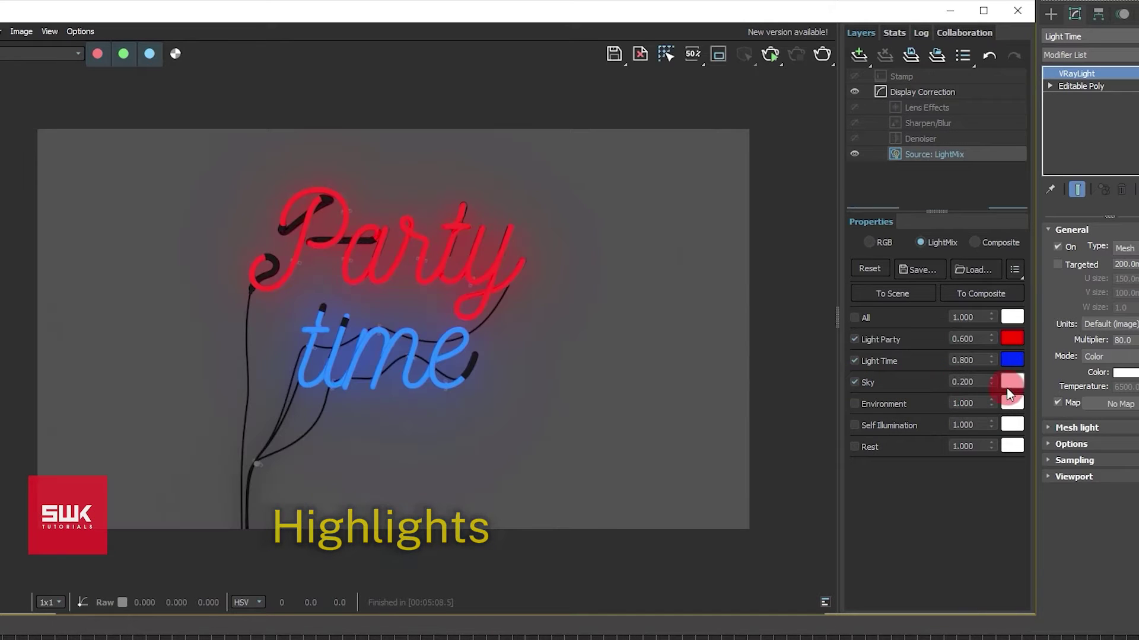
{"action": "left_click", "coordinate": [795, 596]}
{"action": "left_click", "coordinate": [762, 529]}
{"action": "left_click", "coordinate": [924, 622]}
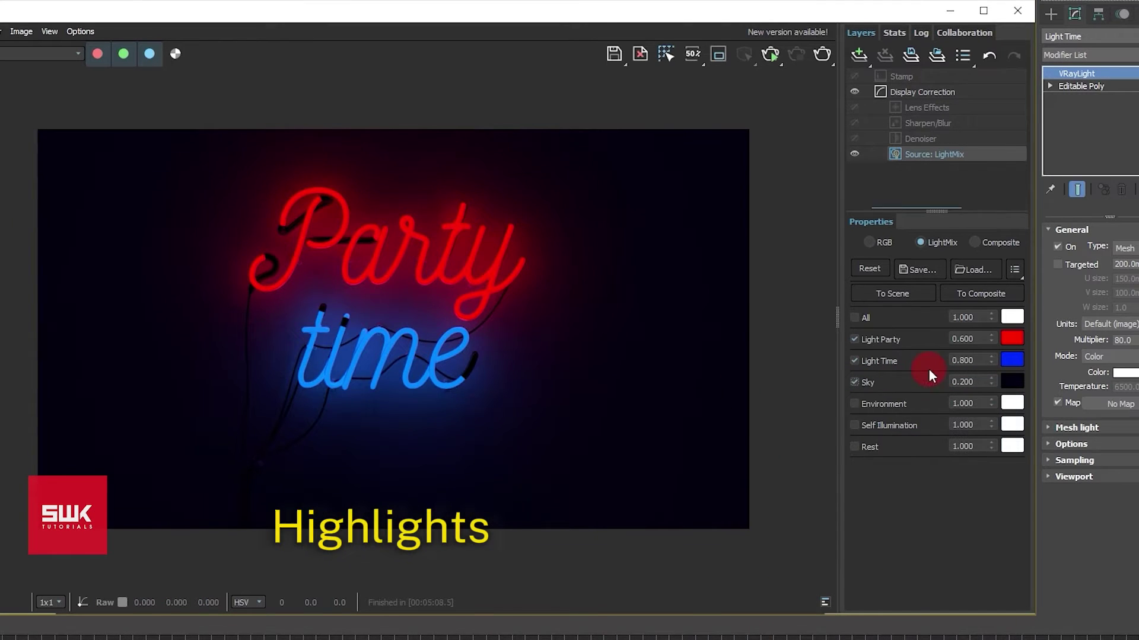
{"action": "left_click", "coordinate": [854, 318]}
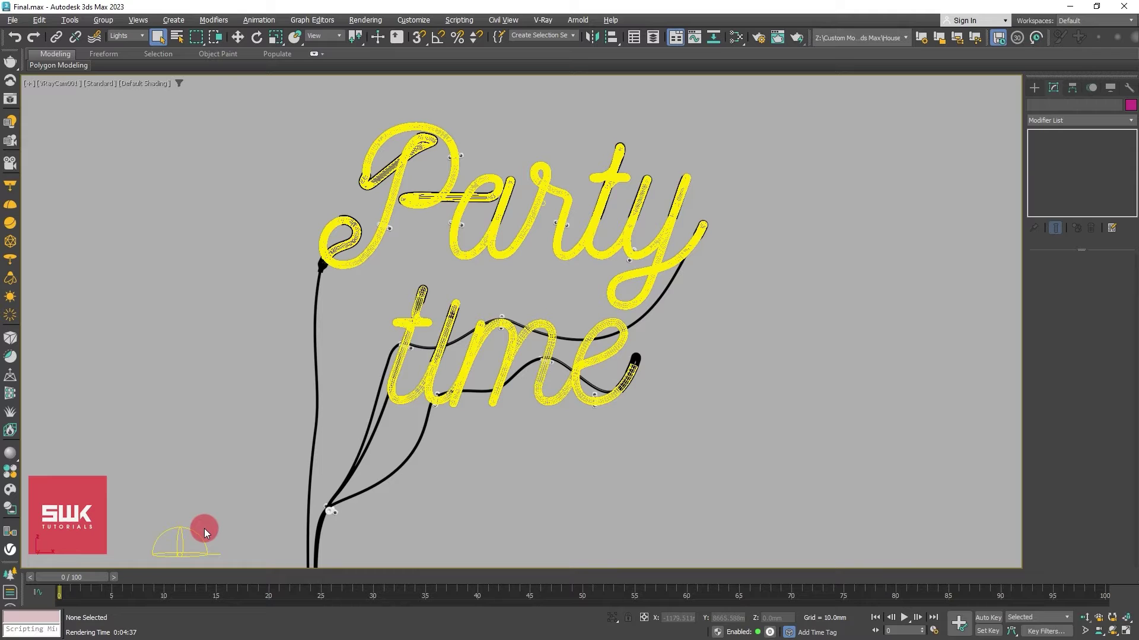
- Set the colour of the Sky, Light Time and Light Party VRayLights to white
{"action": "left_click", "coordinate": [190, 528]}
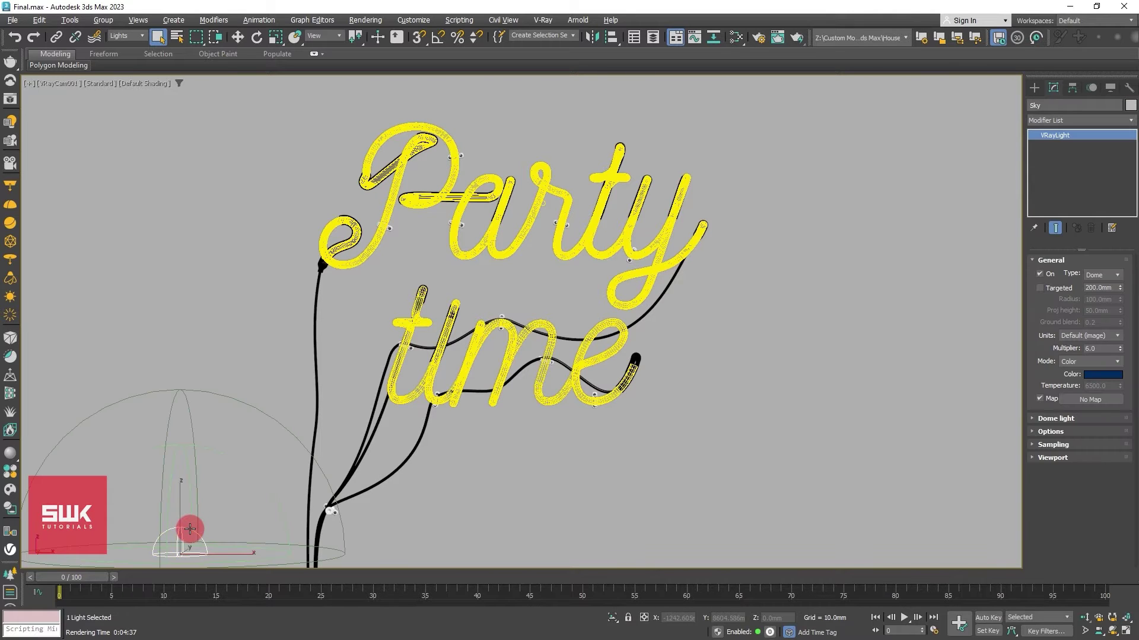
{"action": "left_click", "coordinate": [1087, 383]}
{"action": "left_click_drag", "start_coordinate": [941, 323], "coordinate": [988, 351]}
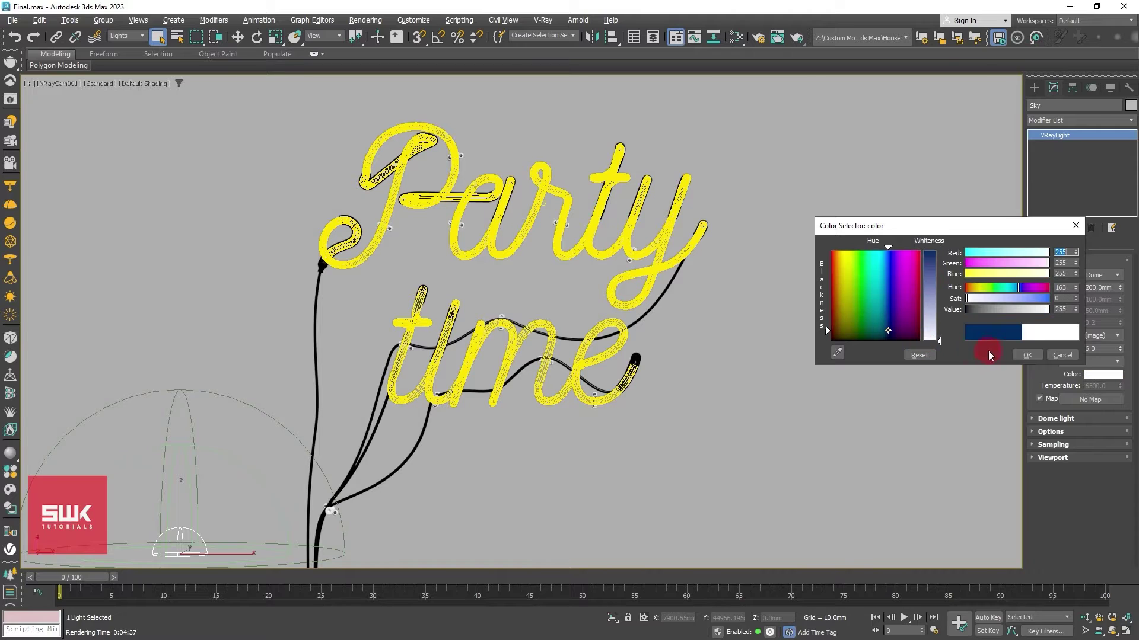
{"action": "left_click", "coordinate": [1026, 355]}
{"action": "left_click", "coordinate": [618, 325]}
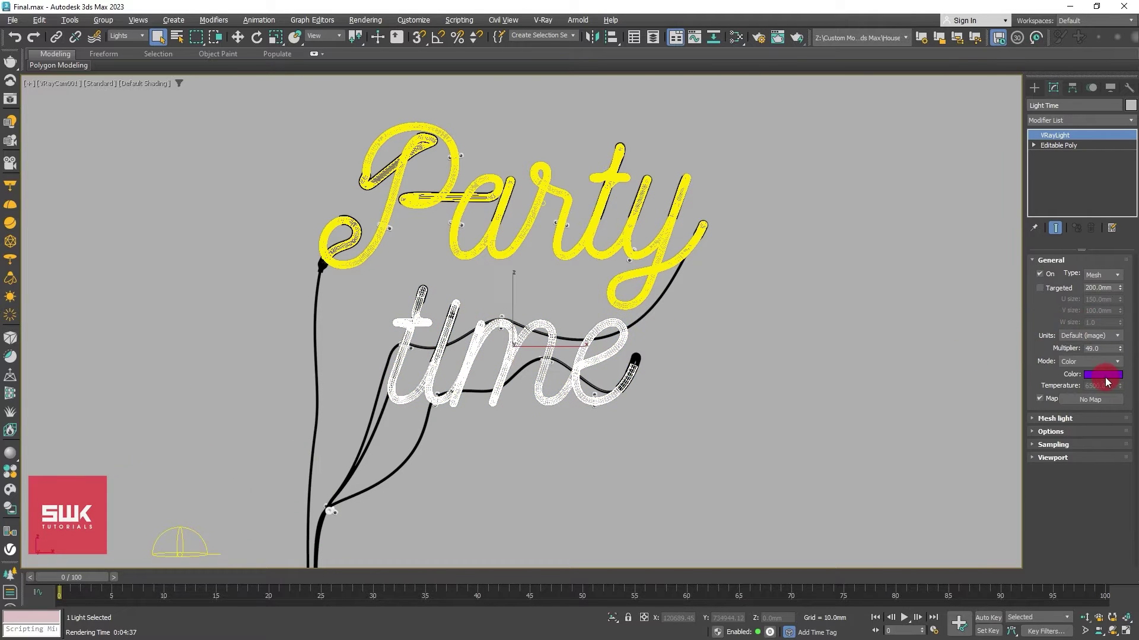
{"action": "left_click", "coordinate": [1103, 374]}
{"action": "left_click_drag", "start_coordinate": [942, 261], "coordinate": [948, 338]}
{"action": "left_click", "coordinate": [1039, 355]}
{"action": "left_click", "coordinate": [648, 247]}
{"action": "left_click", "coordinate": [1103, 375]}
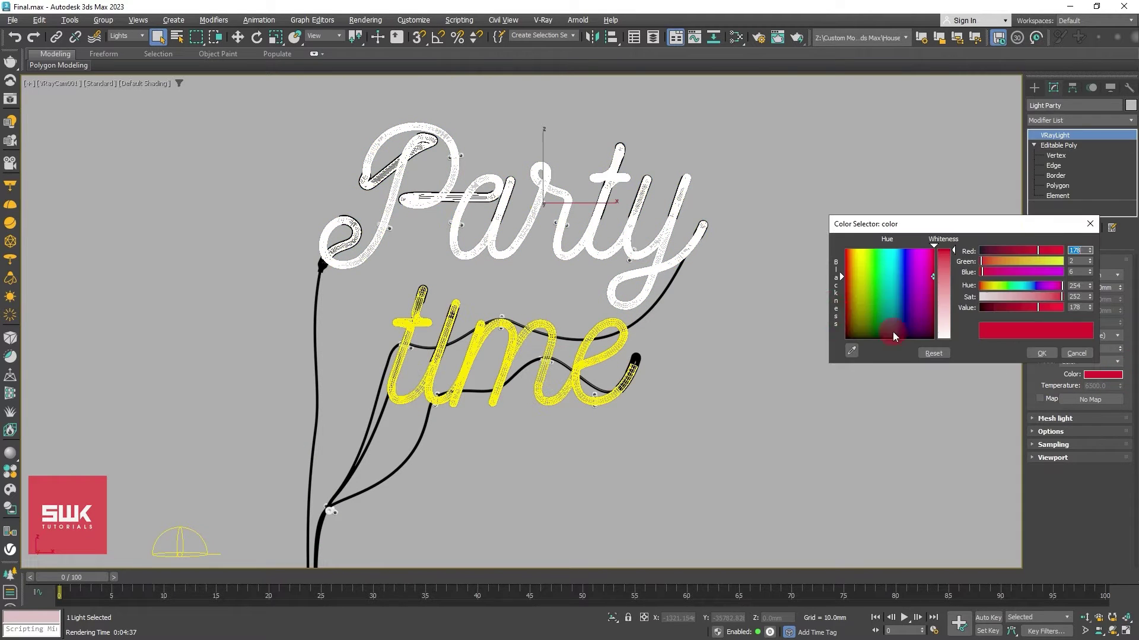
{"action": "left_click_drag", "start_coordinate": [943, 255], "coordinate": [953, 340]}
{"action": "left_click", "coordinate": [1041, 353]}
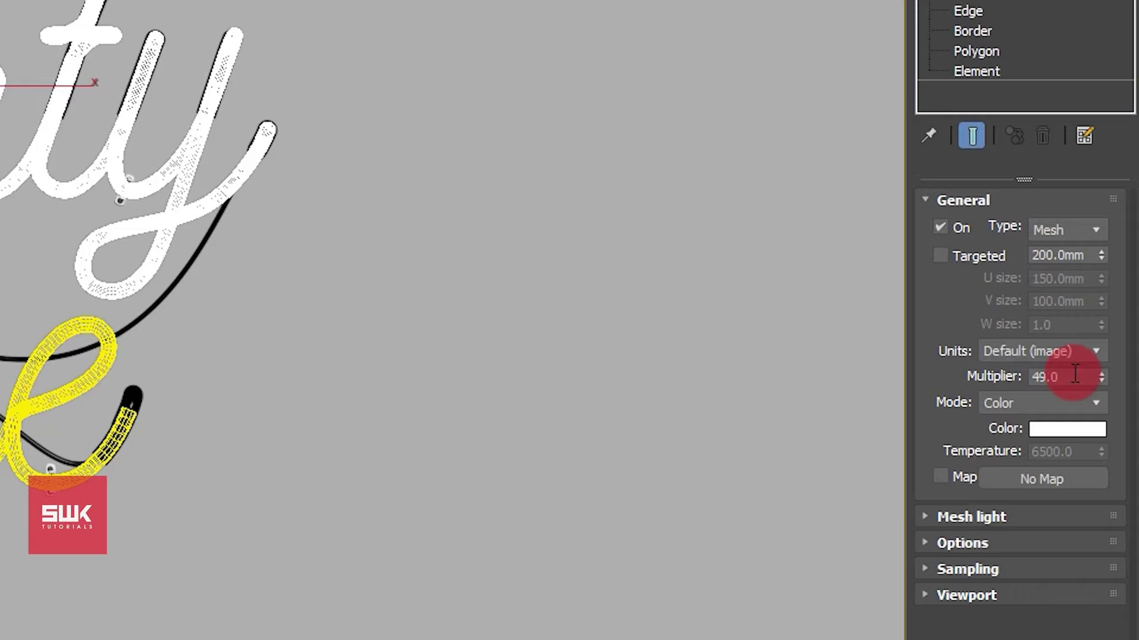
- Change the Light Party multiplier from 49 to 80 and close the frame buffer
{"action": "left_click_drag", "start_coordinate": [1075, 375], "coordinate": [1014, 380]}
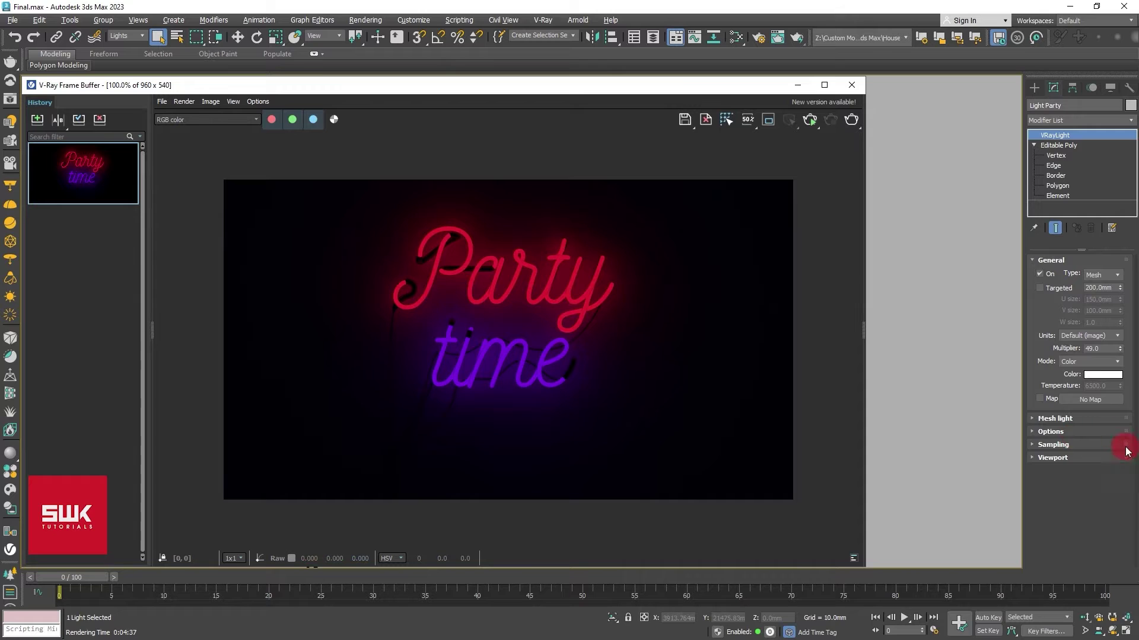
{"action": "left_click", "coordinate": [1098, 348]}
{"action": "type", "text": "80"}
{"action": "key", "text": "Return"}
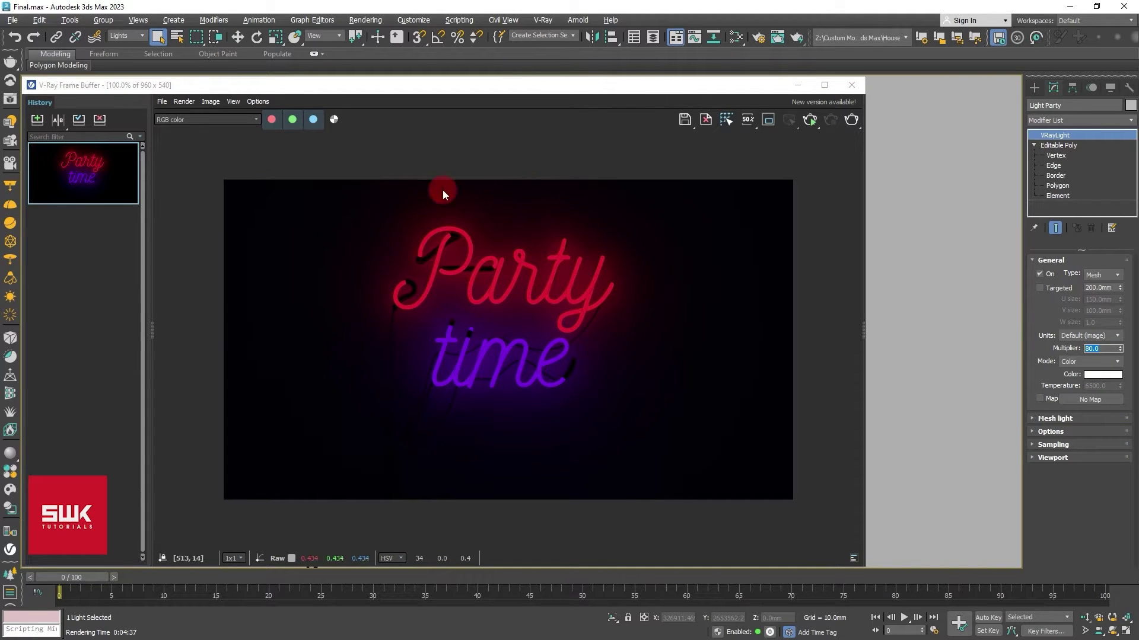
{"action": "left_click", "coordinate": [11, 123]}
{"action": "left_click", "coordinate": [851, 84]}
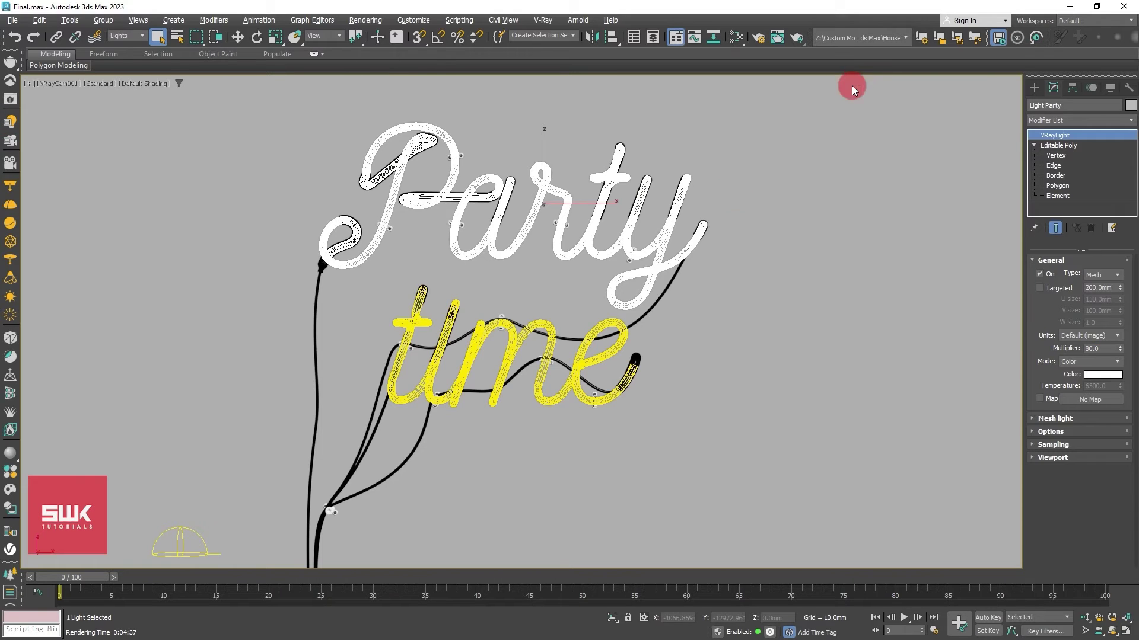
- Set Light Time's multiplier to 80 and check the Sky value in the V-Ray Light Lister
{"action": "left_click", "coordinate": [535, 326]}
{"action": "double_click", "coordinate": [1102, 349]}
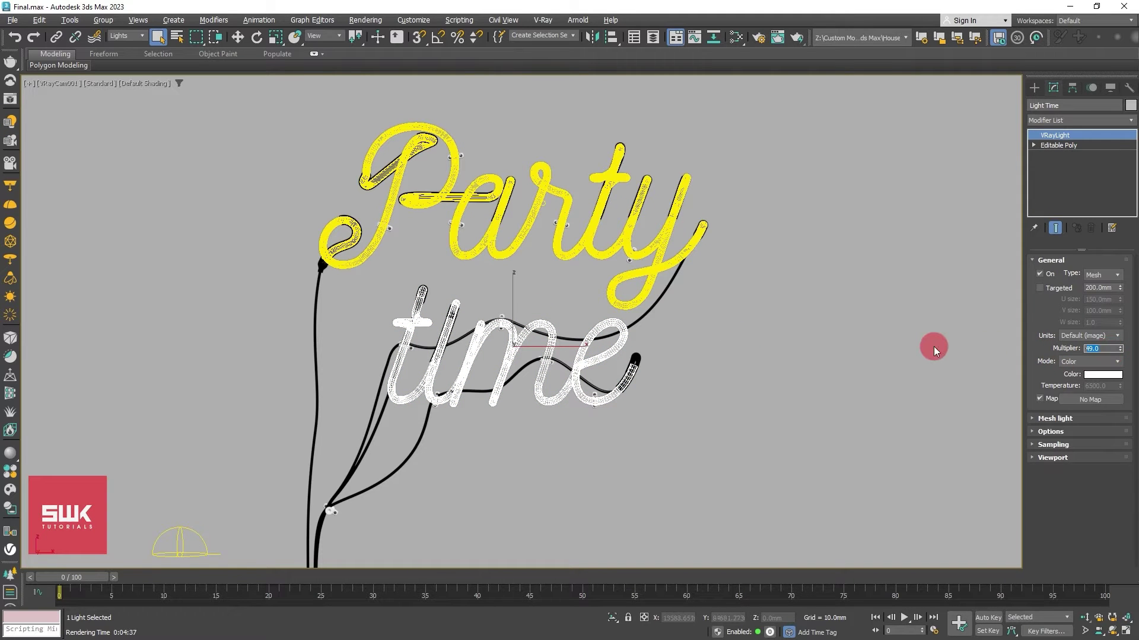
{"action": "type", "text": "80"}
{"action": "key", "text": "Return"}
{"action": "left_click", "coordinate": [13, 126]}
{"action": "double_click", "coordinate": [354, 507]}
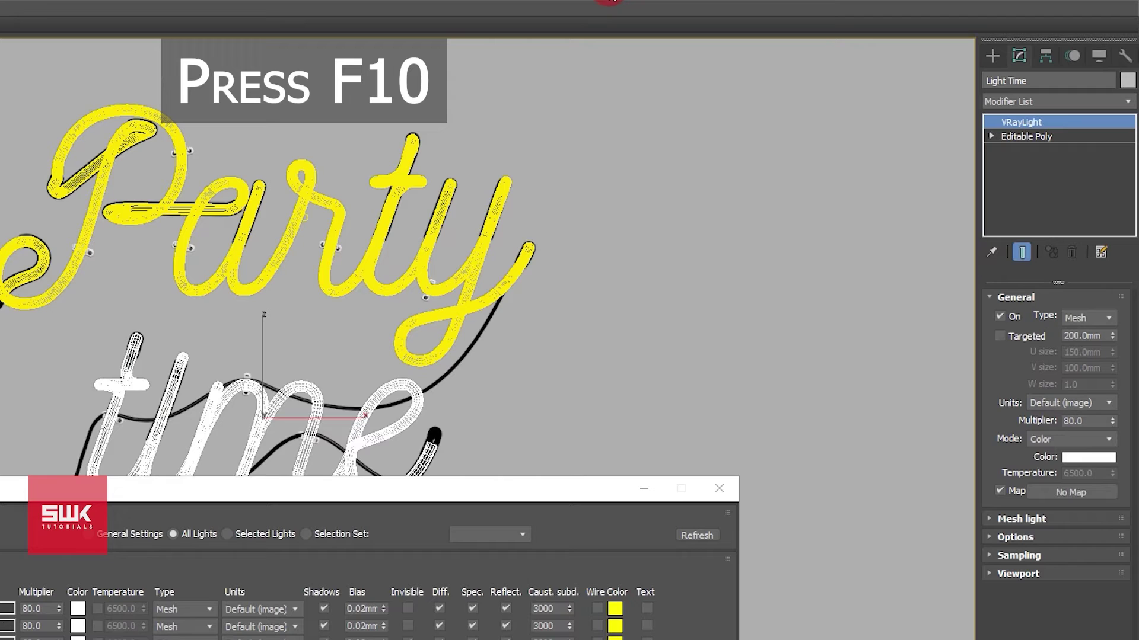
- Add a VRayLightMix render element in Render Setup
{"action": "key", "text": "F10"}
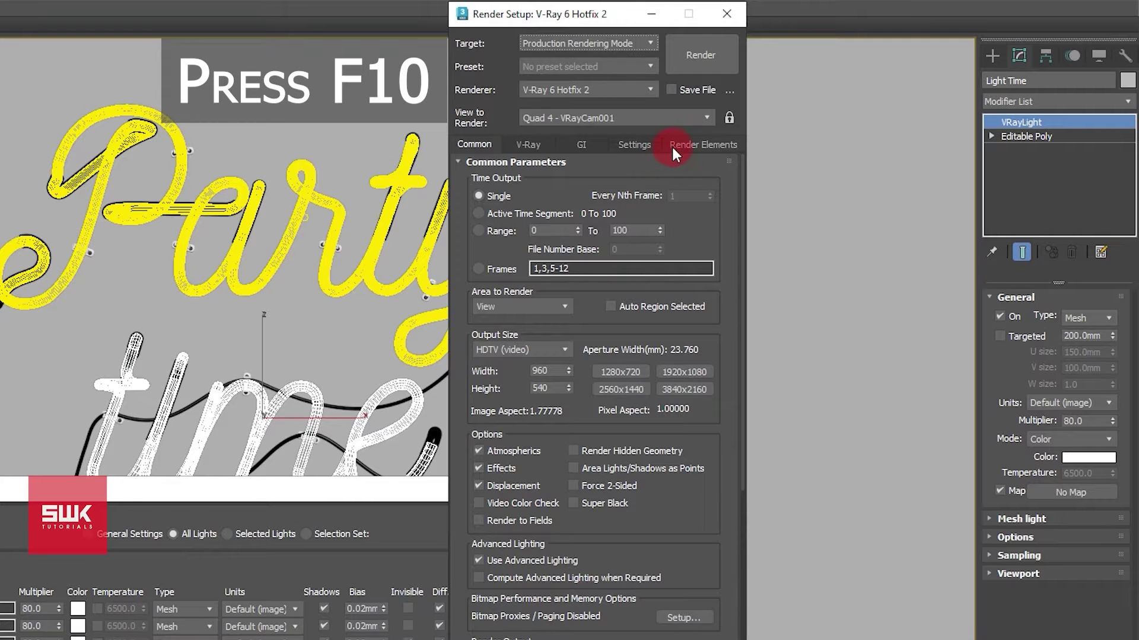
{"action": "left_click", "coordinate": [674, 147]}
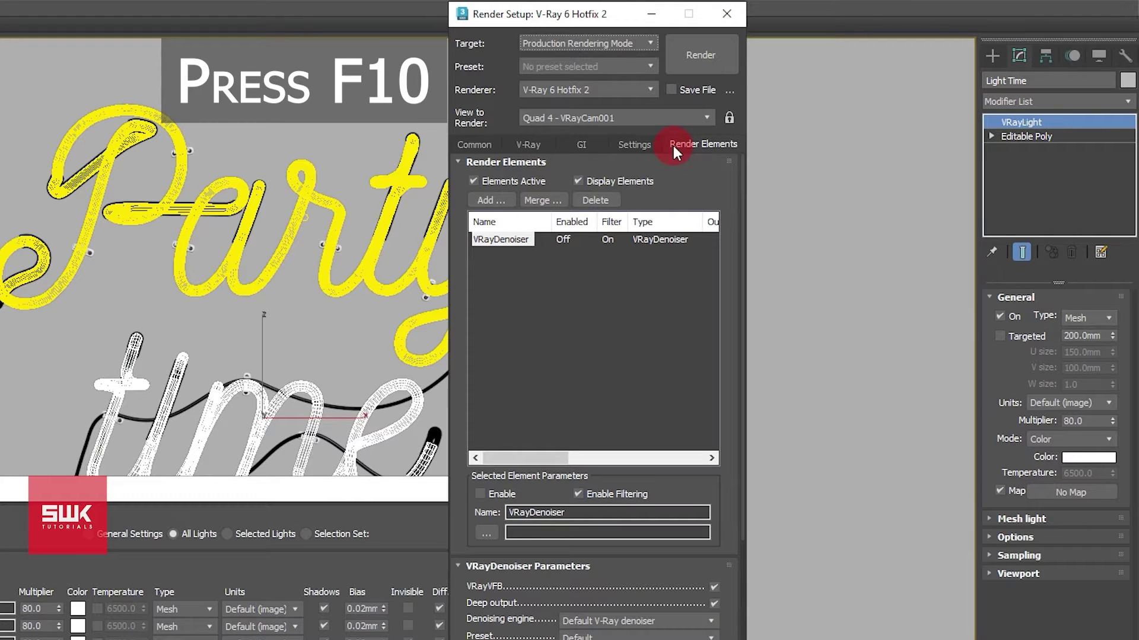
{"action": "left_click", "coordinate": [507, 205]}
{"action": "left_click", "coordinate": [510, 410]}
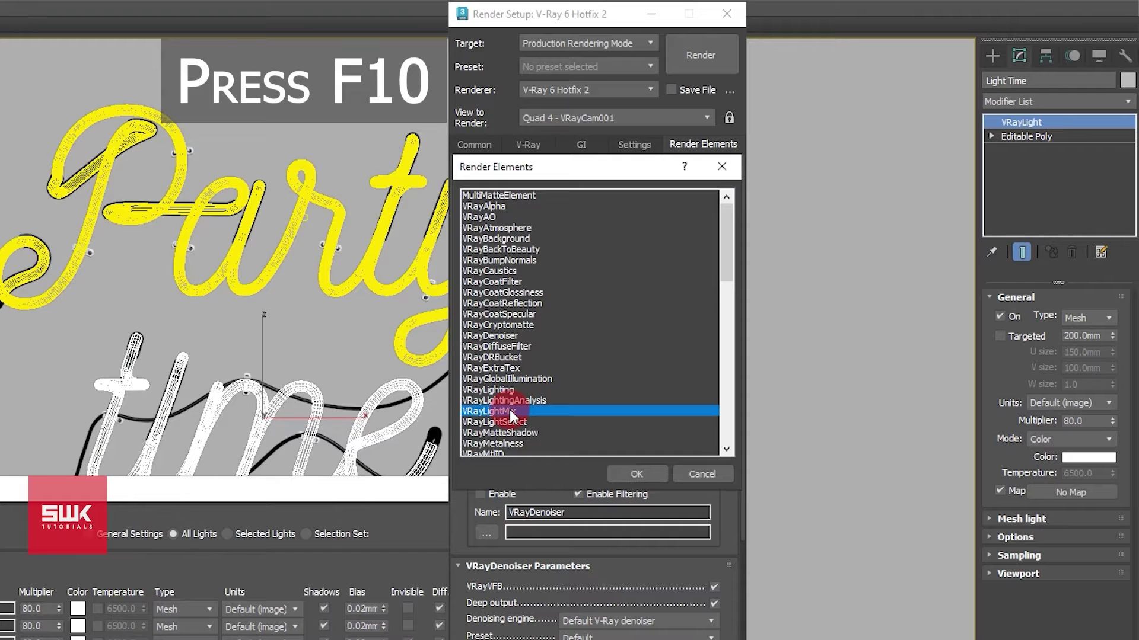
{"action": "left_click", "coordinate": [630, 473]}
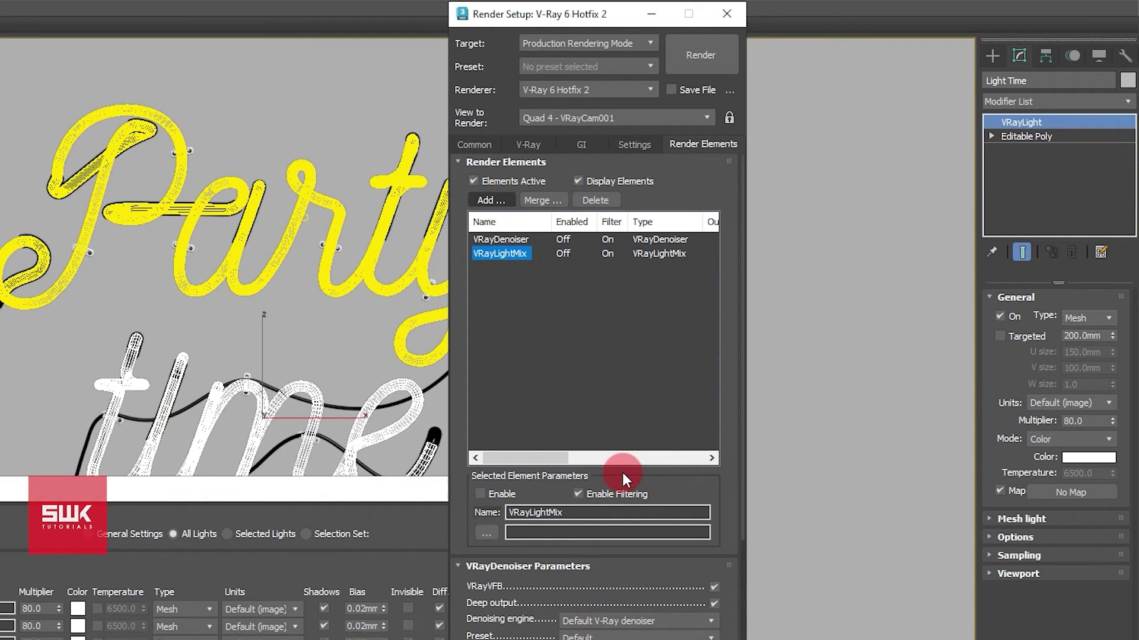
- Review the GI settings and render the neon sign to the frame buffer
{"action": "left_click", "coordinate": [569, 145]}
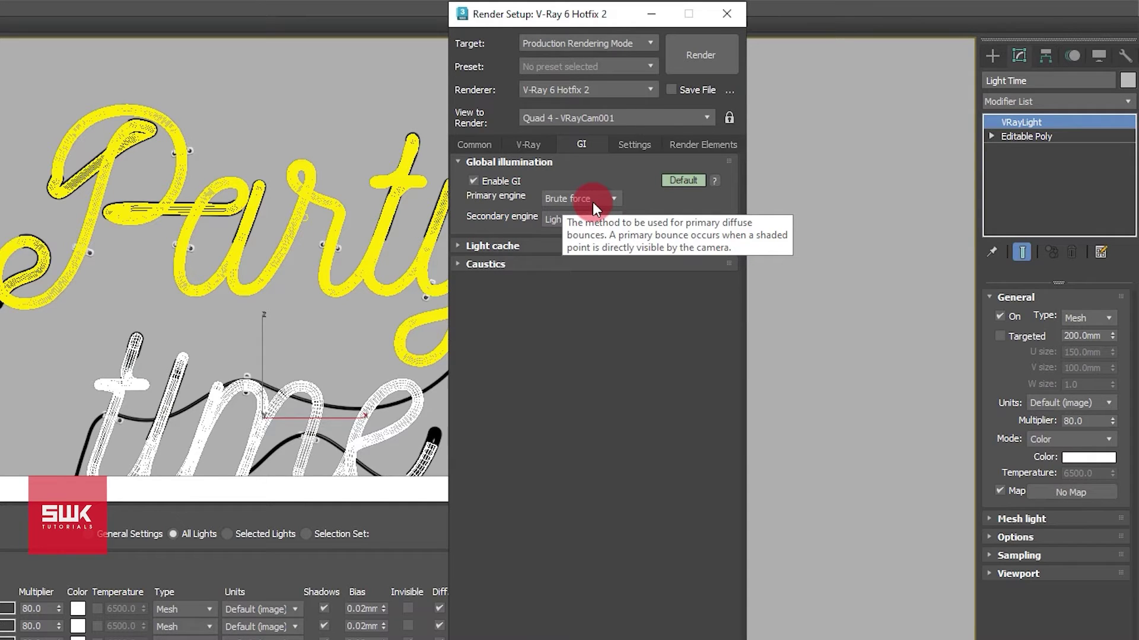
{"action": "left_click", "coordinate": [711, 67]}
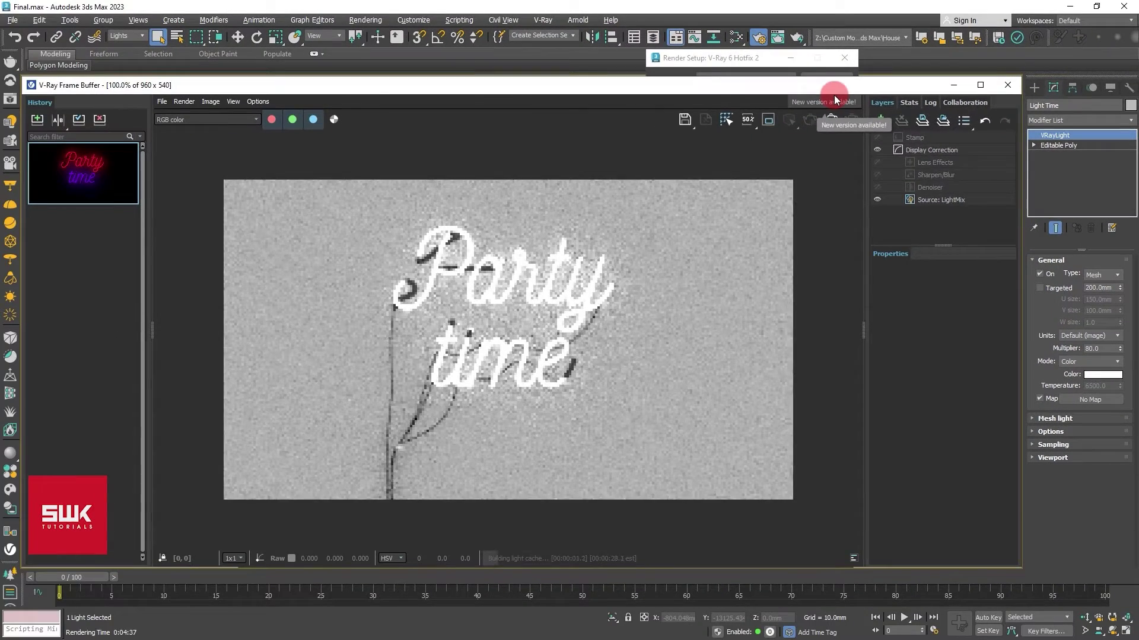
{"action": "left_click", "coordinate": [834, 95]}
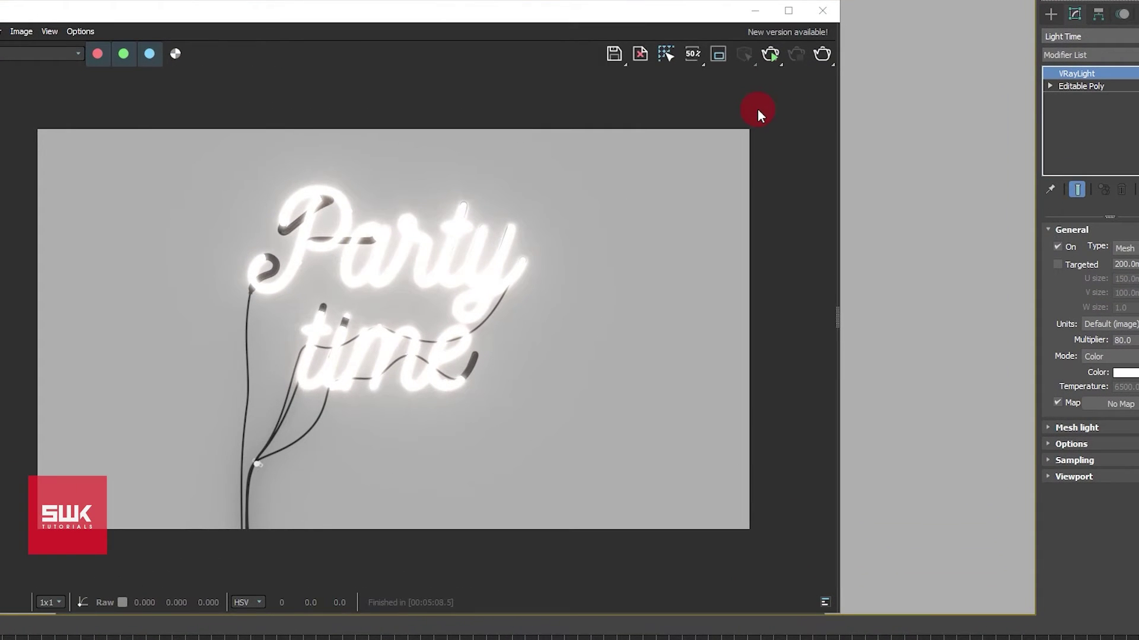
- Show the frame buffer's Layers panel and select the Source: LightMix layer
{"action": "left_click", "coordinate": [834, 318]}
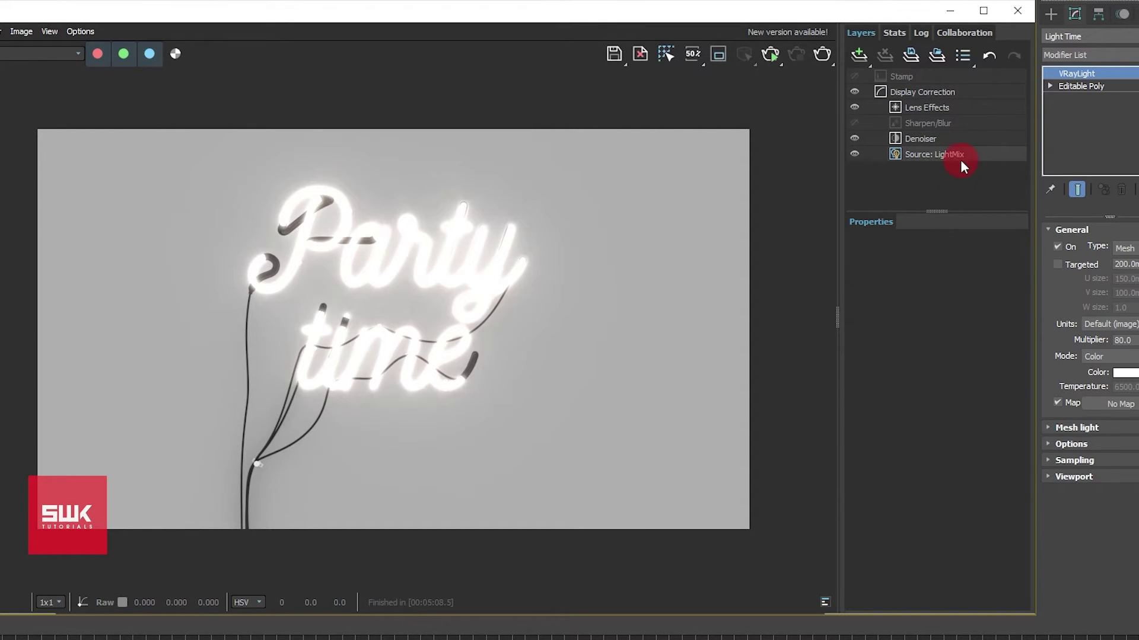
{"action": "left_click", "coordinate": [930, 156]}
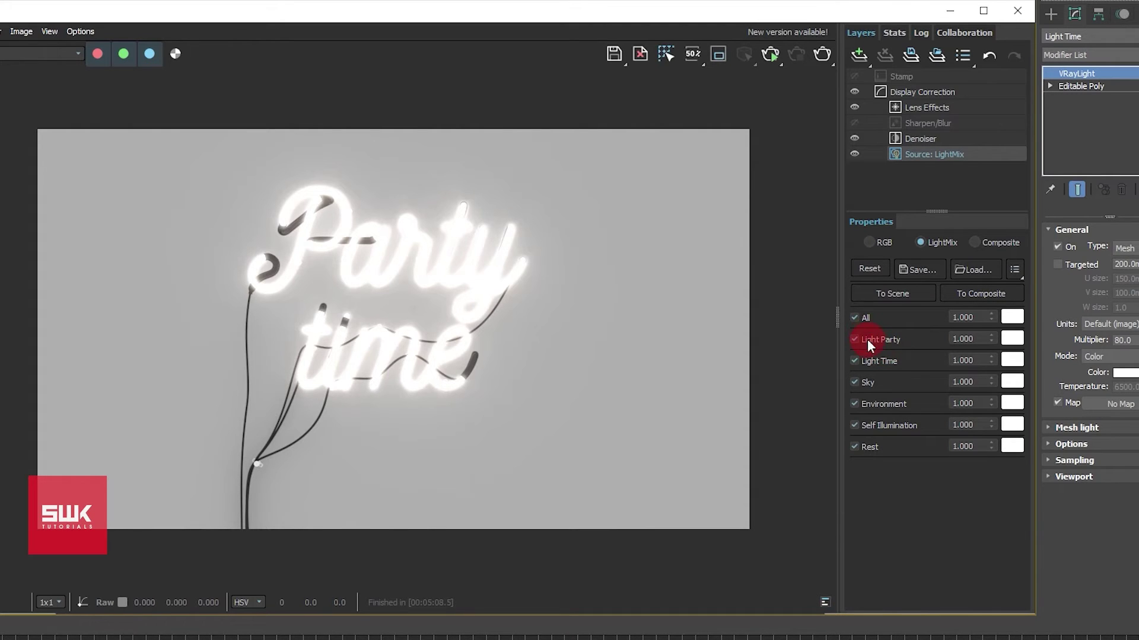
- Solo Light Party in LightMix, tint it saturated red and set its intensity to 0.6
{"action": "left_click", "coordinate": [855, 317]}
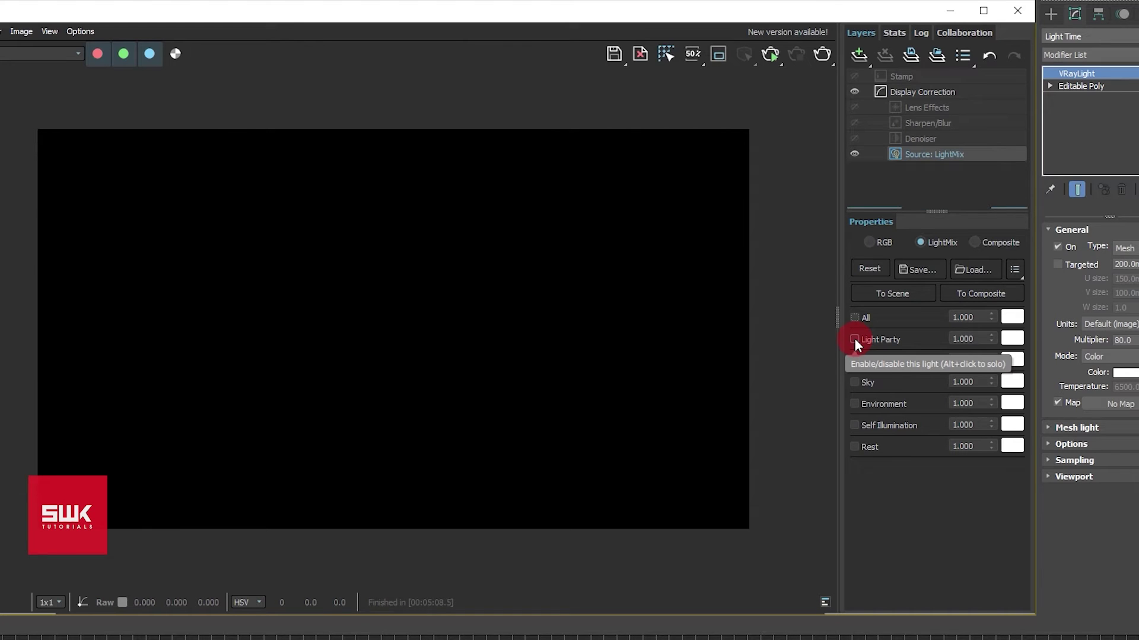
{"action": "left_click", "coordinate": [854, 340]}
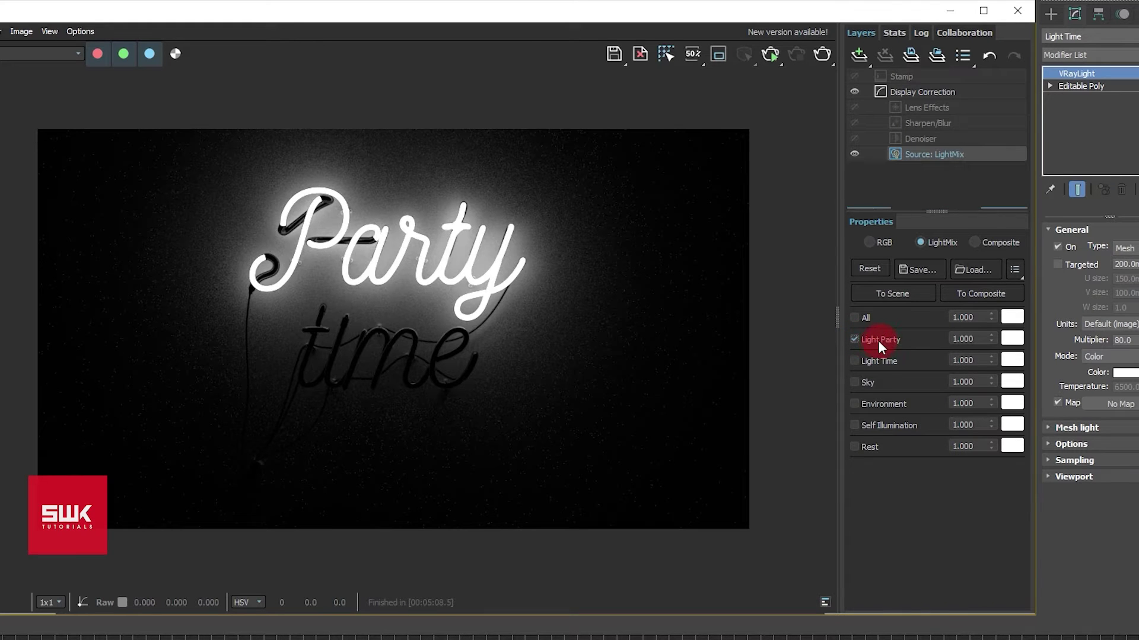
{"action": "left_click", "coordinate": [1010, 339]}
{"action": "left_click", "coordinate": [802, 362]}
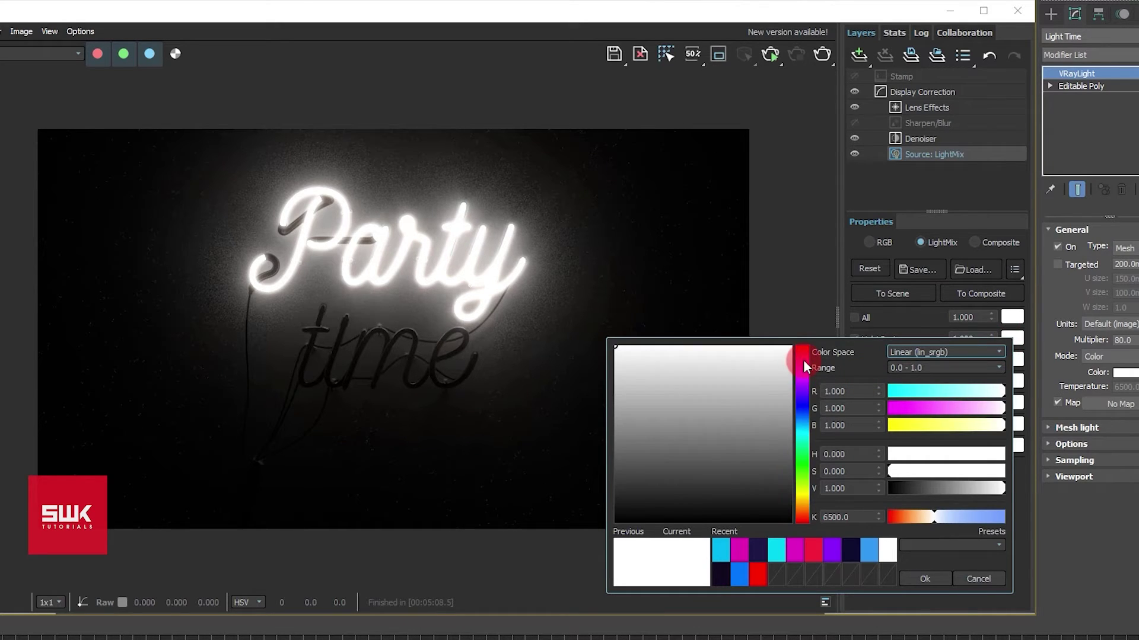
{"action": "left_click_drag", "start_coordinate": [804, 366], "coordinate": [799, 343]}
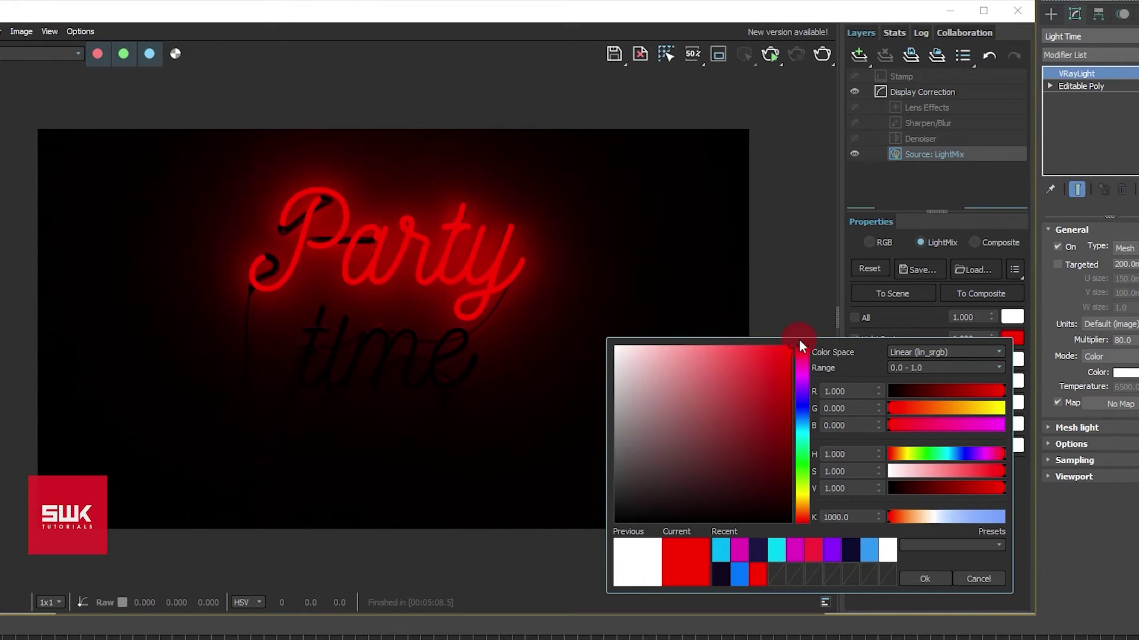
{"action": "left_click", "coordinate": [930, 578]}
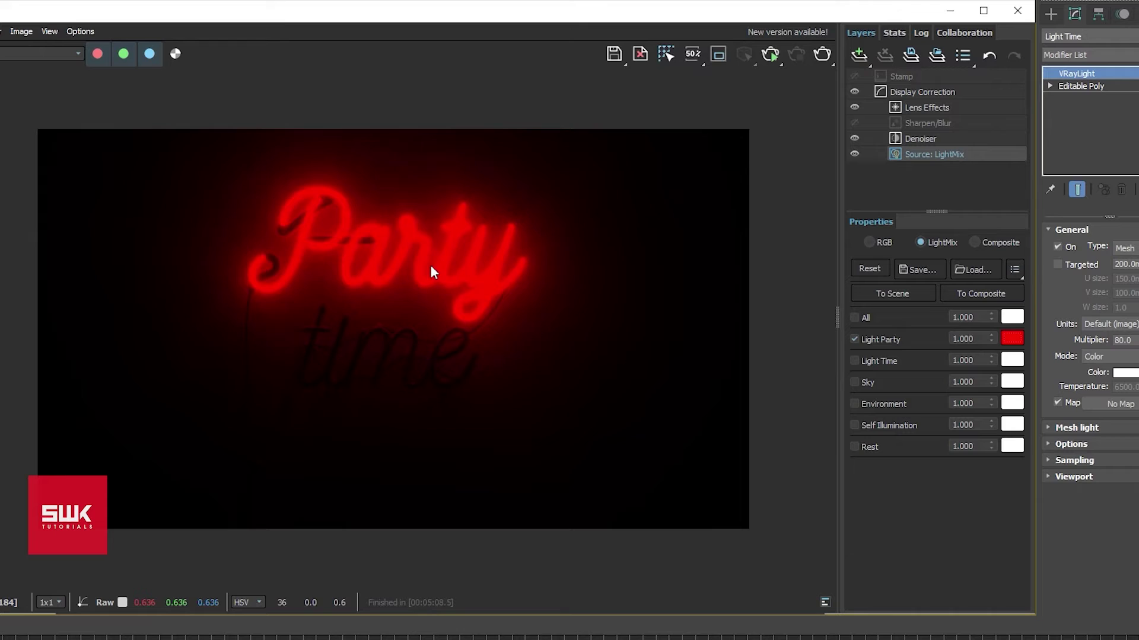
{"action": "left_click_drag", "start_coordinate": [989, 339], "coordinate": [948, 338]}
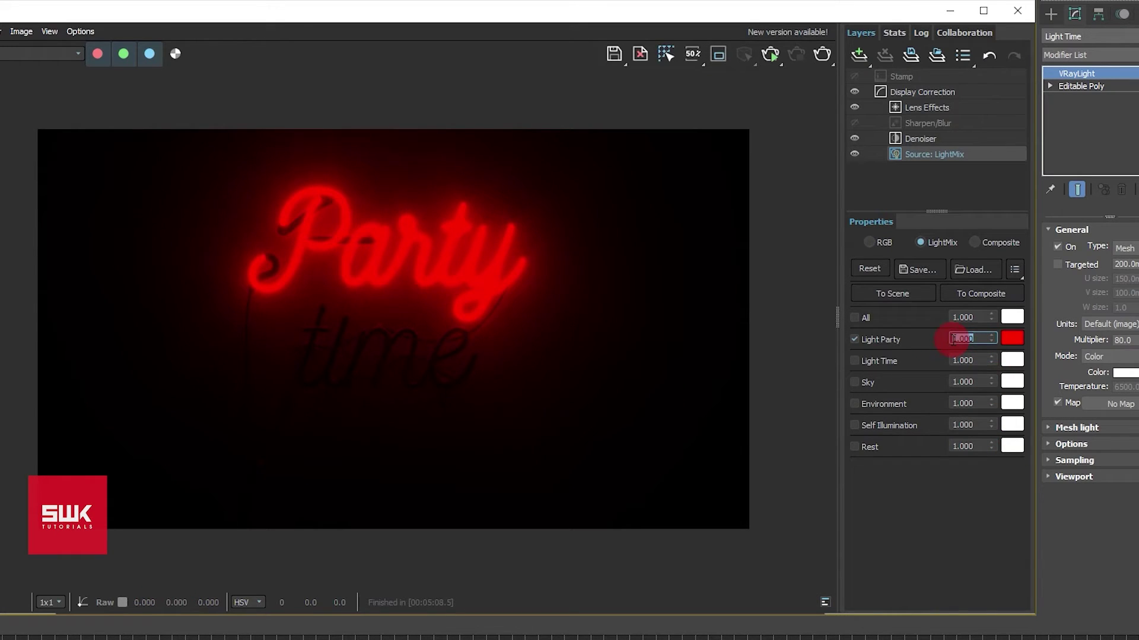
{"action": "type", "text": ".6"}
{"action": "key", "text": "Return"}
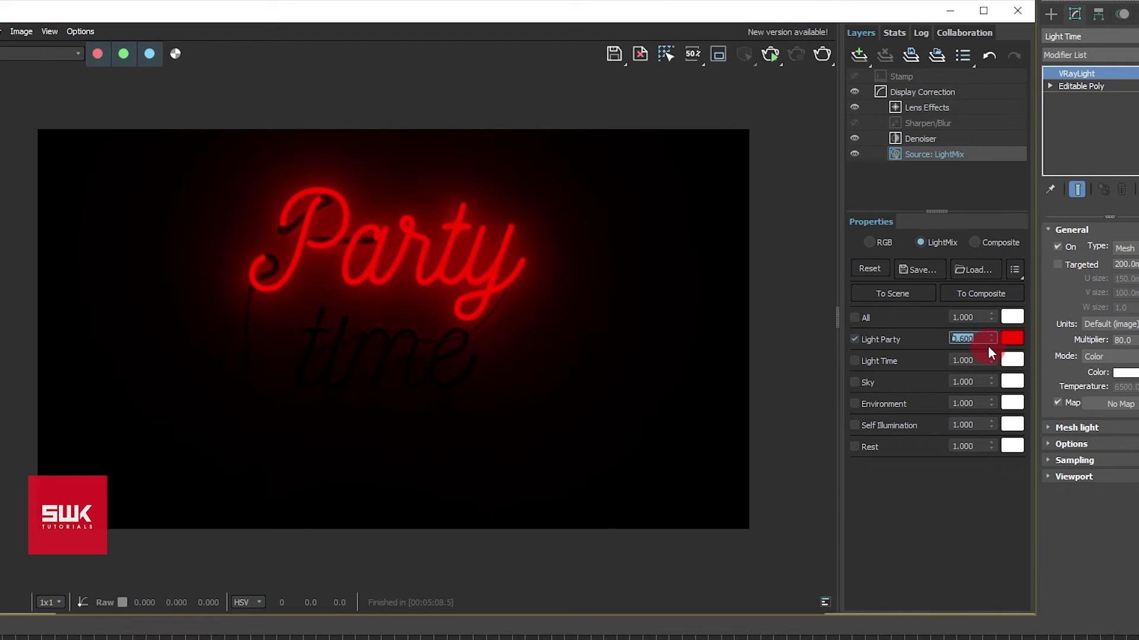
- Tint Light Time saturated blue at 0.8 intensity and re-enable Light Party alongside it
{"action": "left_click", "coordinate": [854, 360]}
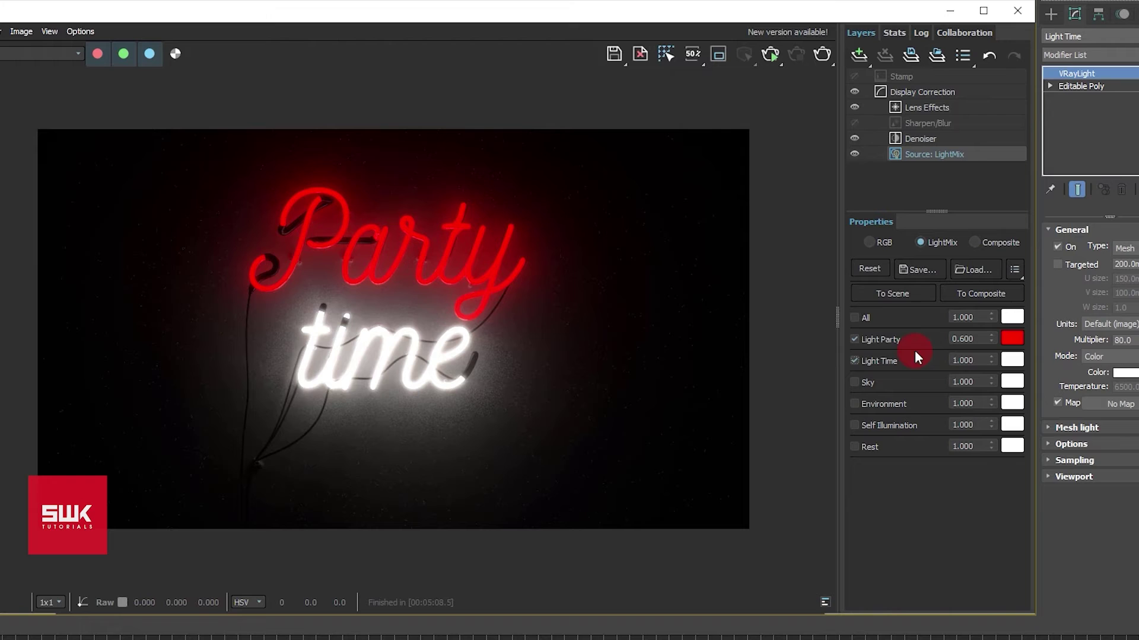
{"action": "left_click", "coordinate": [855, 339]}
{"action": "left_click", "coordinate": [1013, 360]}
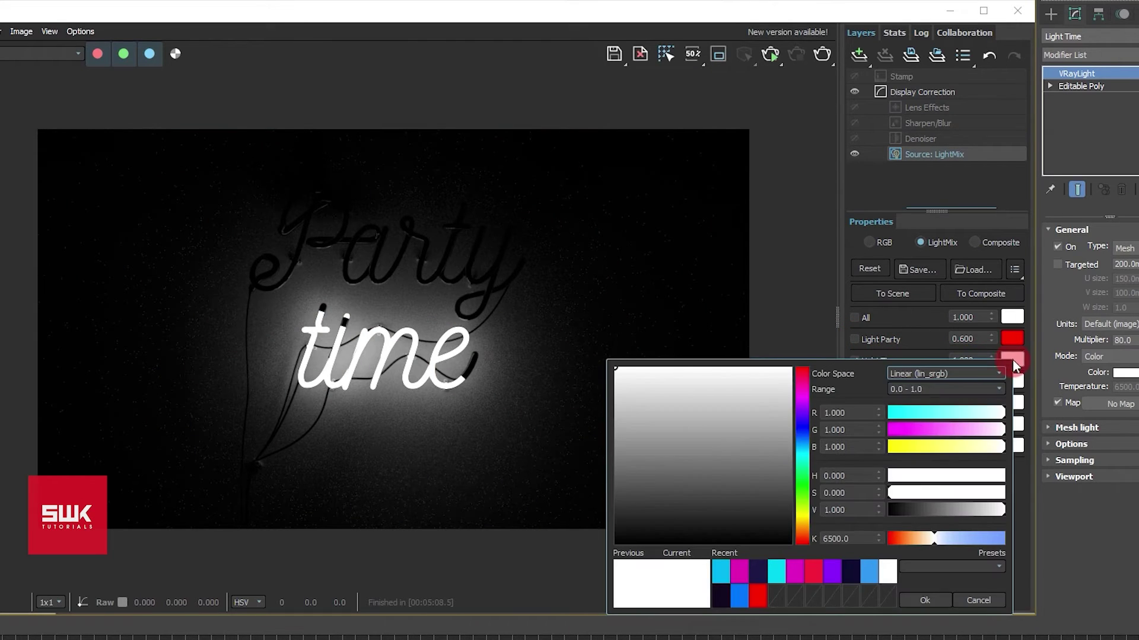
{"action": "left_click", "coordinate": [803, 430]}
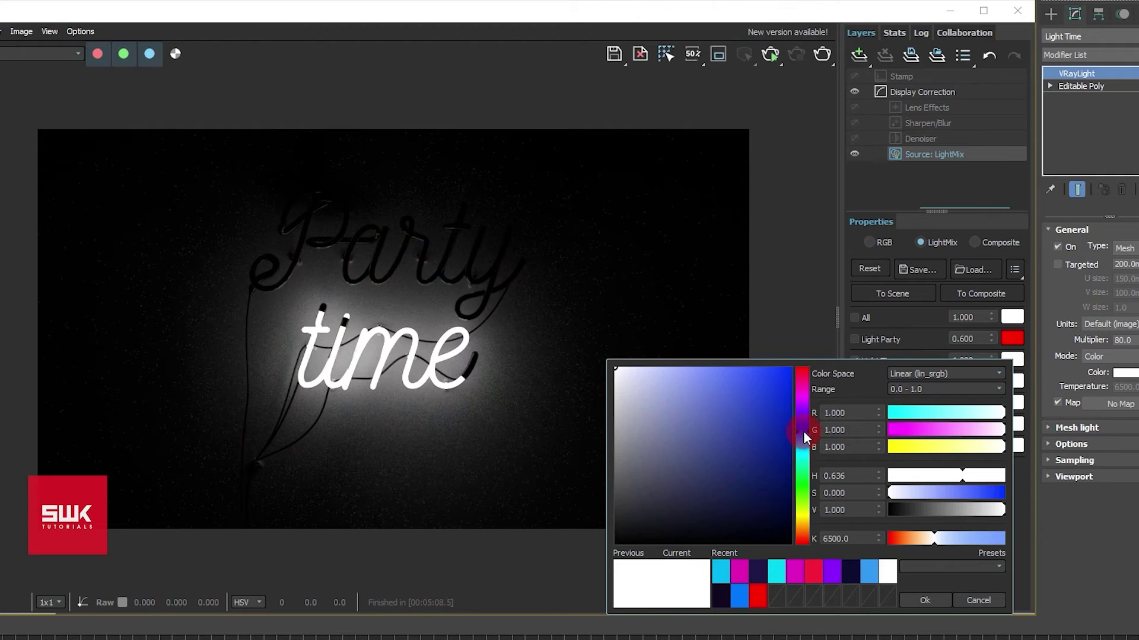
{"action": "left_click_drag", "start_coordinate": [767, 394], "coordinate": [799, 358]}
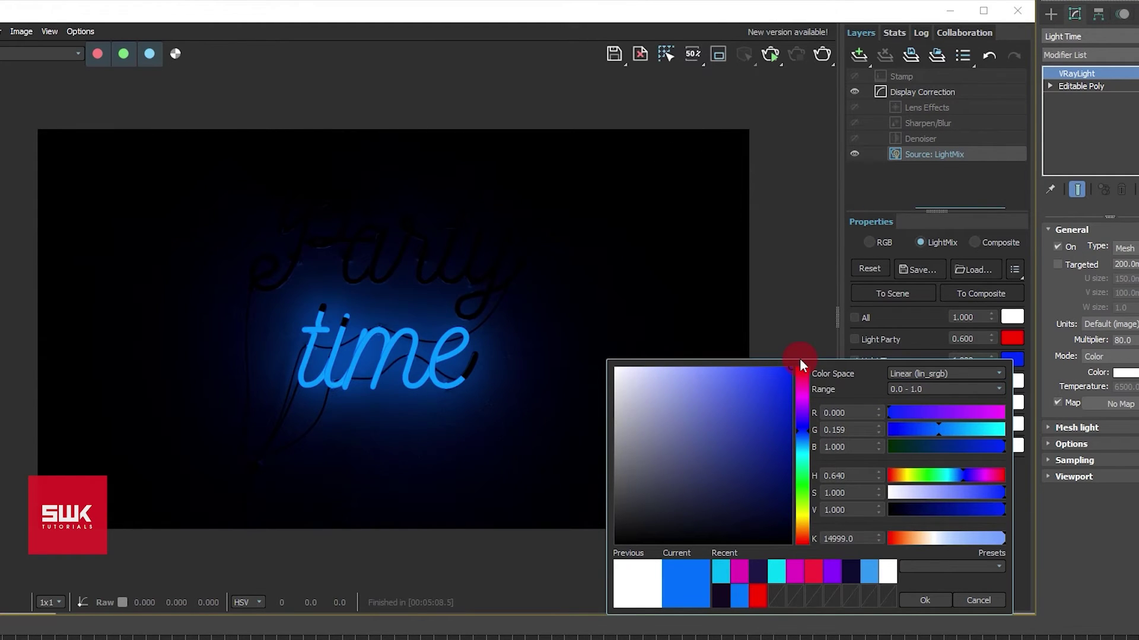
{"action": "left_click", "coordinate": [928, 599]}
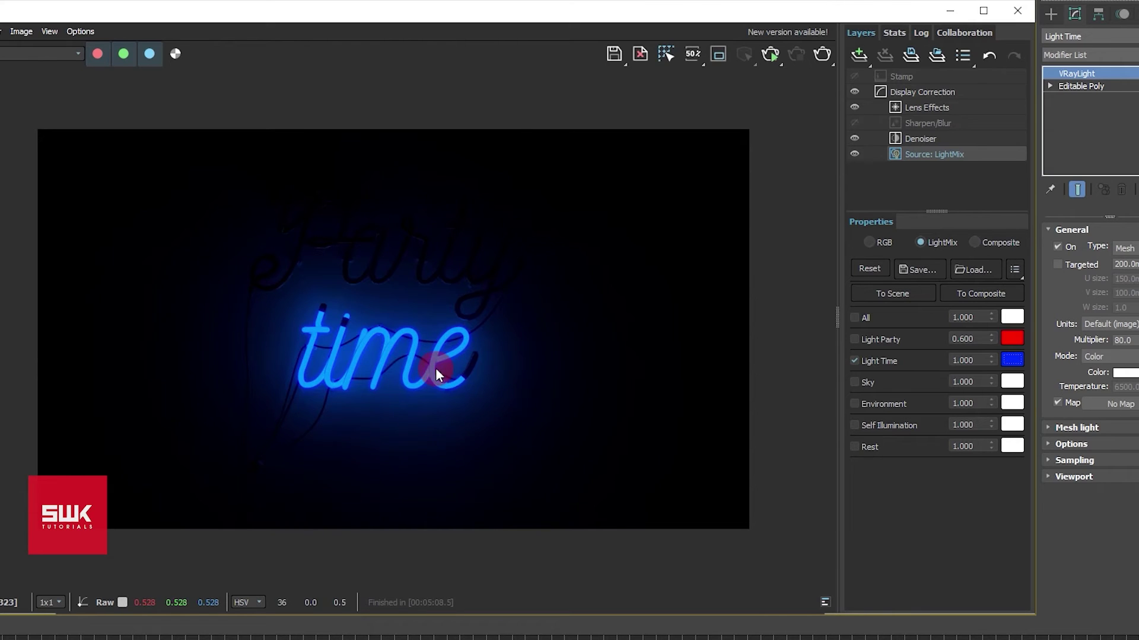
{"action": "double_click", "coordinate": [948, 363]}
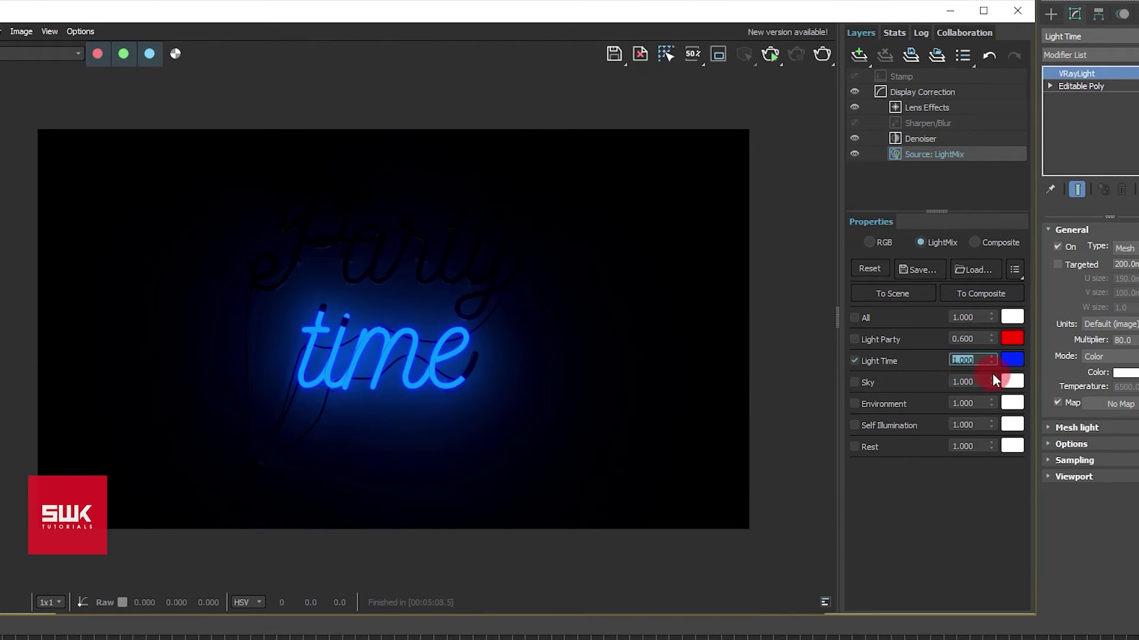
{"action": "type", "text": "0.8"}
{"action": "key", "text": "Return"}
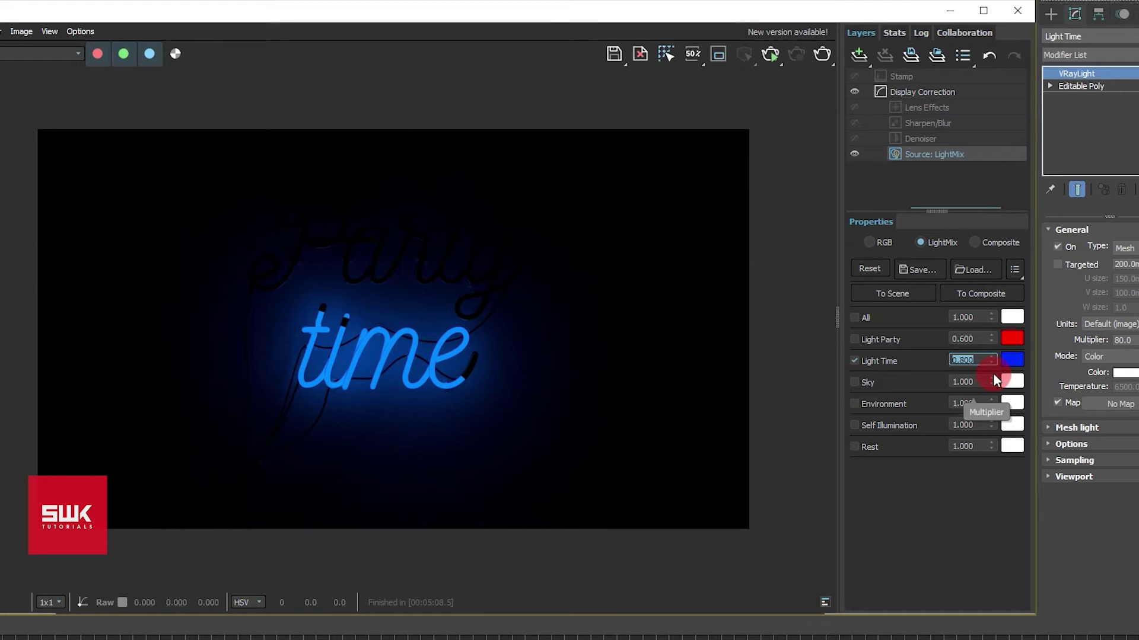
{"action": "left_click", "coordinate": [853, 338]}
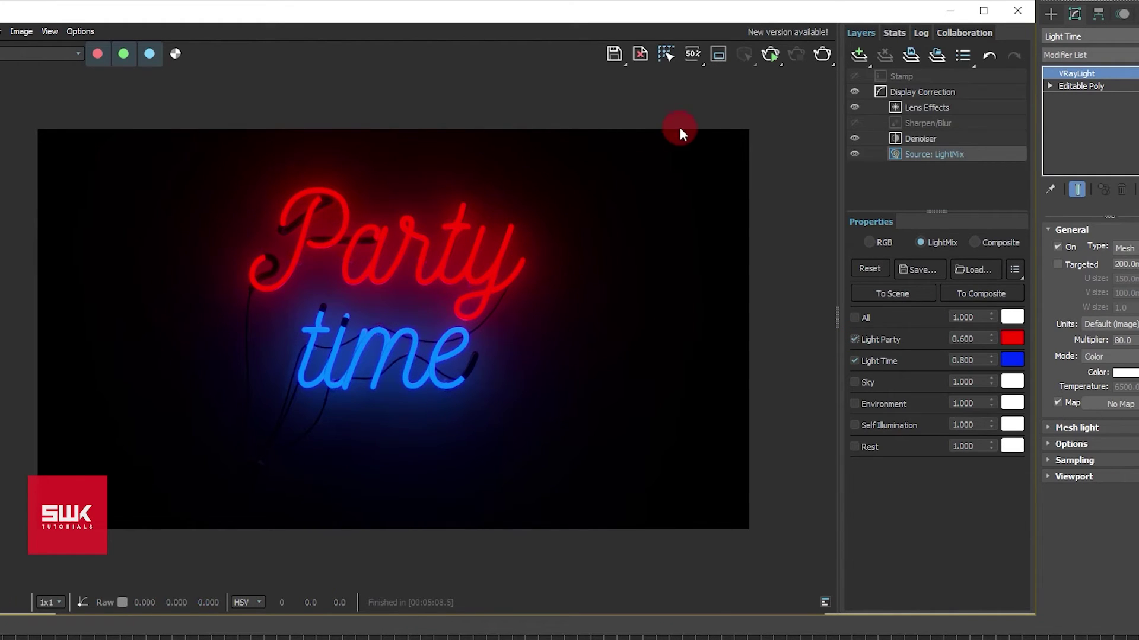
- Enable Sky at 0.2 with a dark navy tint, then tick All light groups
{"action": "left_click", "coordinate": [854, 381]}
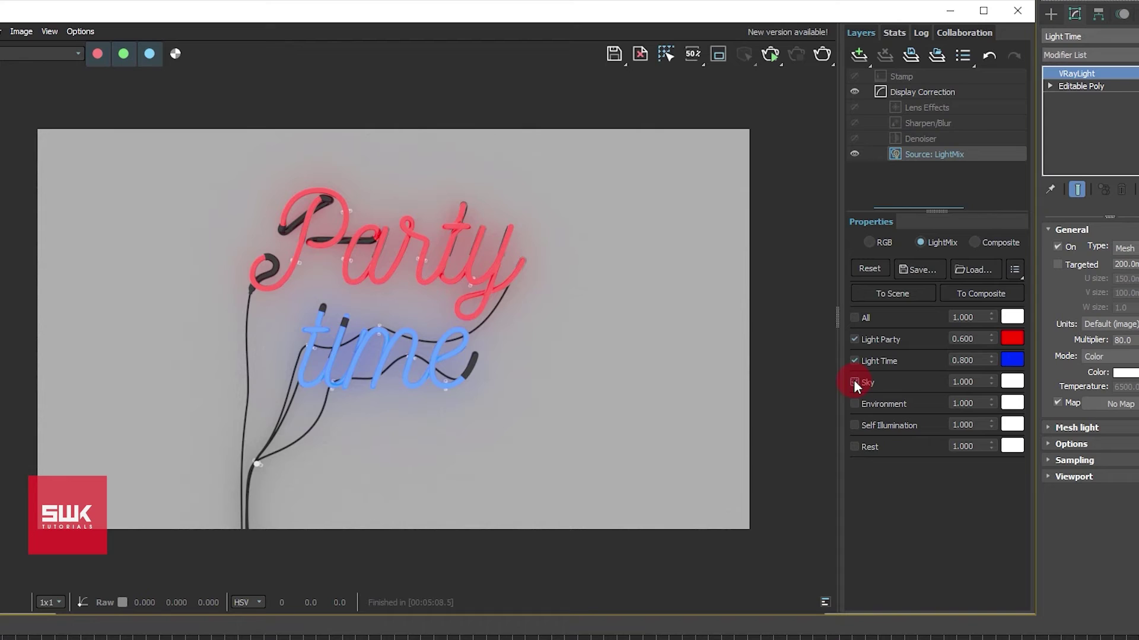
{"action": "left_click", "coordinate": [971, 382]}
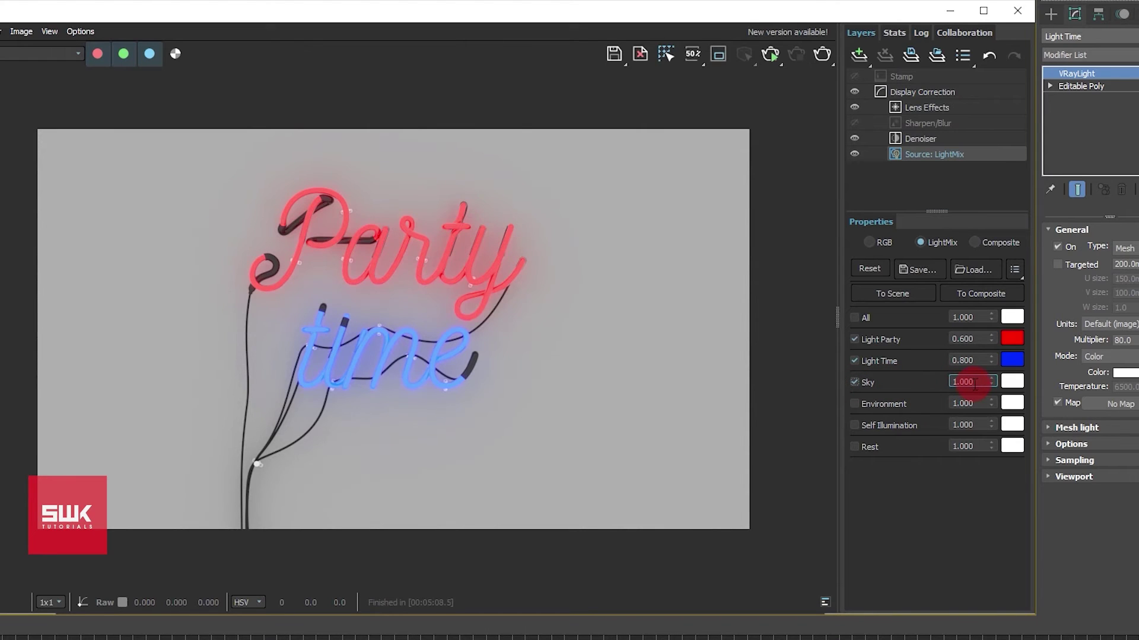
{"action": "left_click_drag", "start_coordinate": [980, 382], "coordinate": [915, 387]}
{"action": "type", "text": ".2"}
{"action": "key", "text": "Return"}
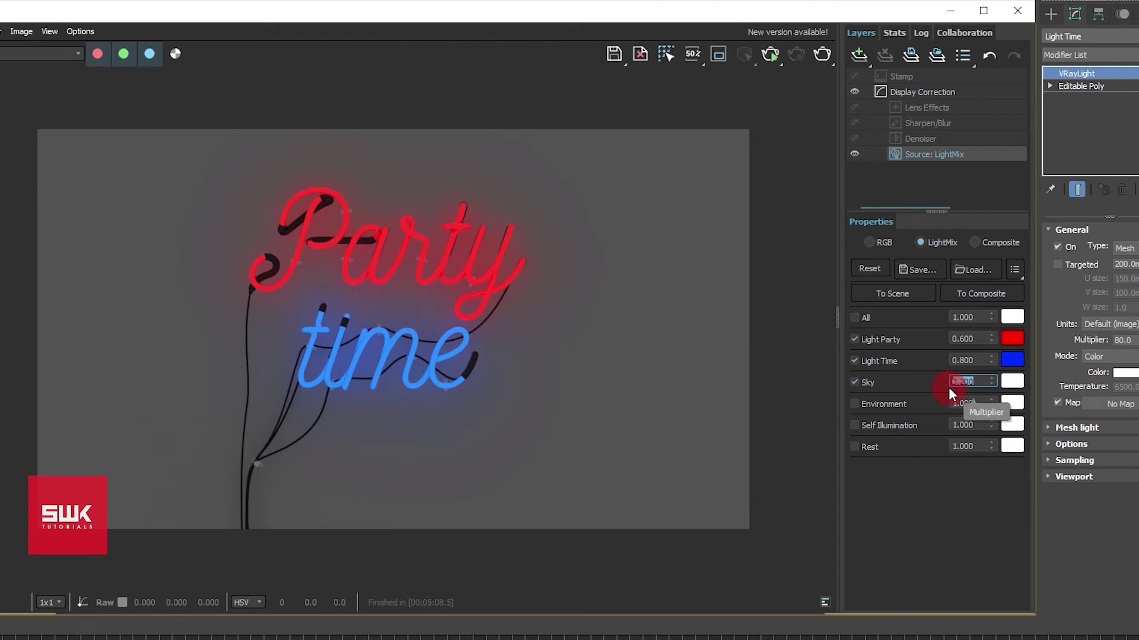
{"action": "left_click", "coordinate": [1007, 382]}
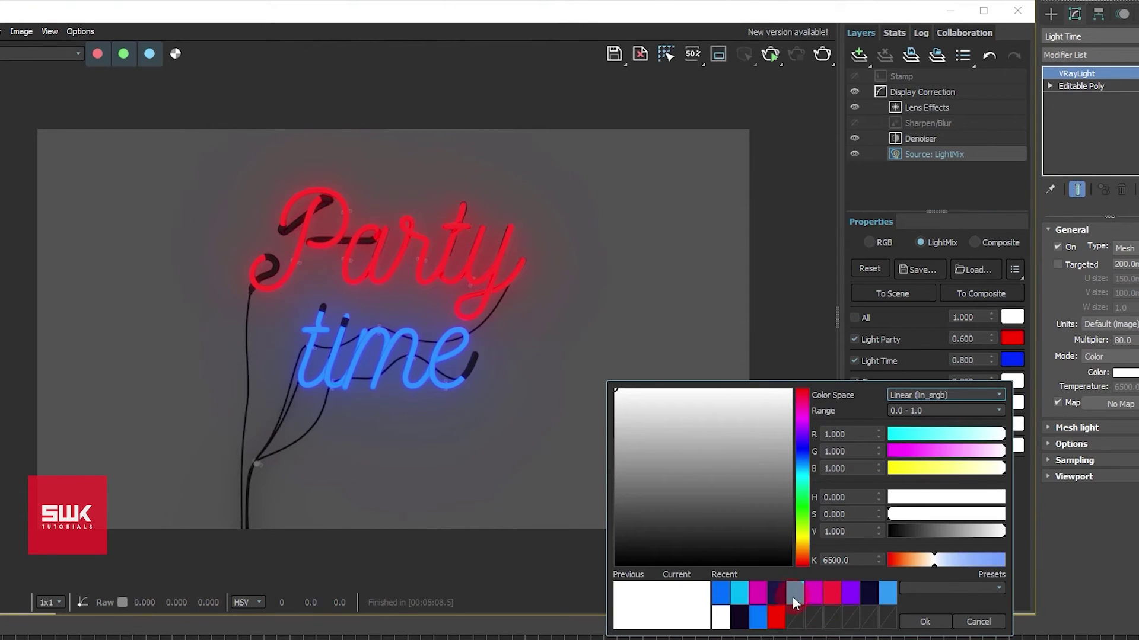
{"action": "left_click", "coordinate": [776, 592]}
{"action": "left_click", "coordinate": [761, 528]}
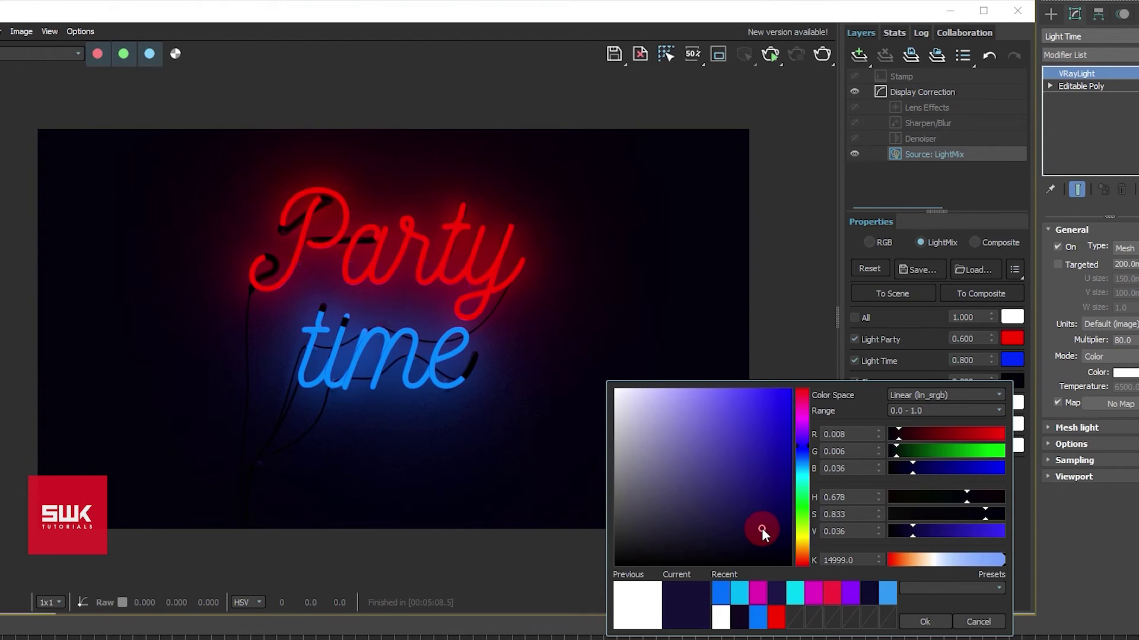
{"action": "left_click_drag", "start_coordinate": [761, 528], "coordinate": [764, 522]}
{"action": "left_click", "coordinate": [913, 623]}
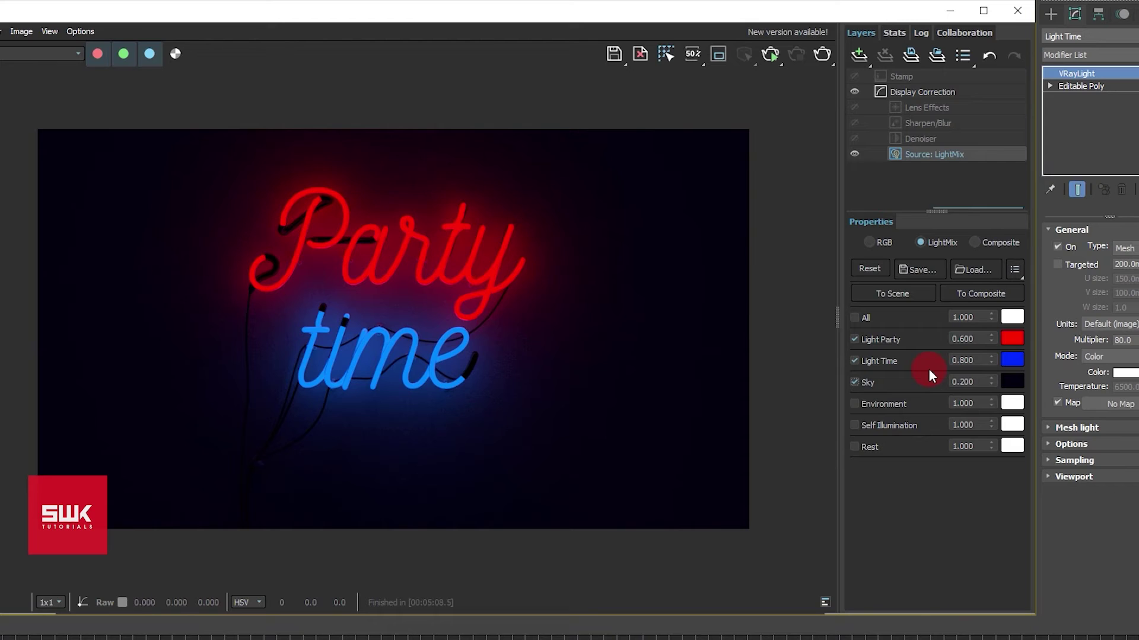
{"action": "left_click", "coordinate": [854, 318]}
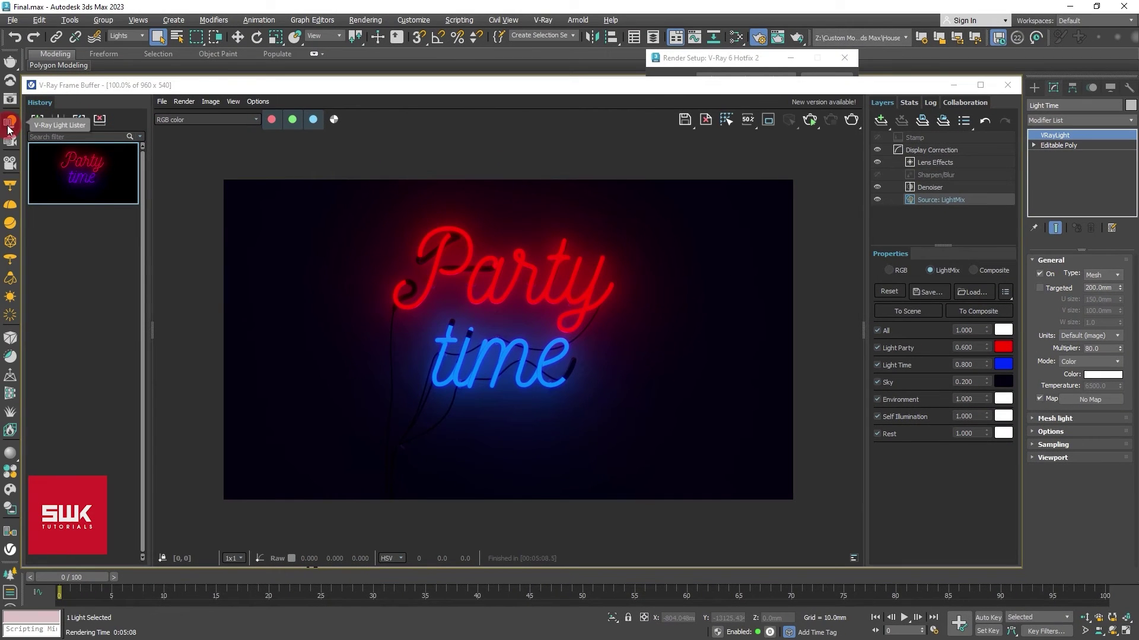
- Inspect the Light Party, Light Time and Sky multipliers and colours in the V-Ray Light Lister
{"action": "left_click", "coordinate": [9, 126]}
{"action": "left_click", "coordinate": [343, 483]}
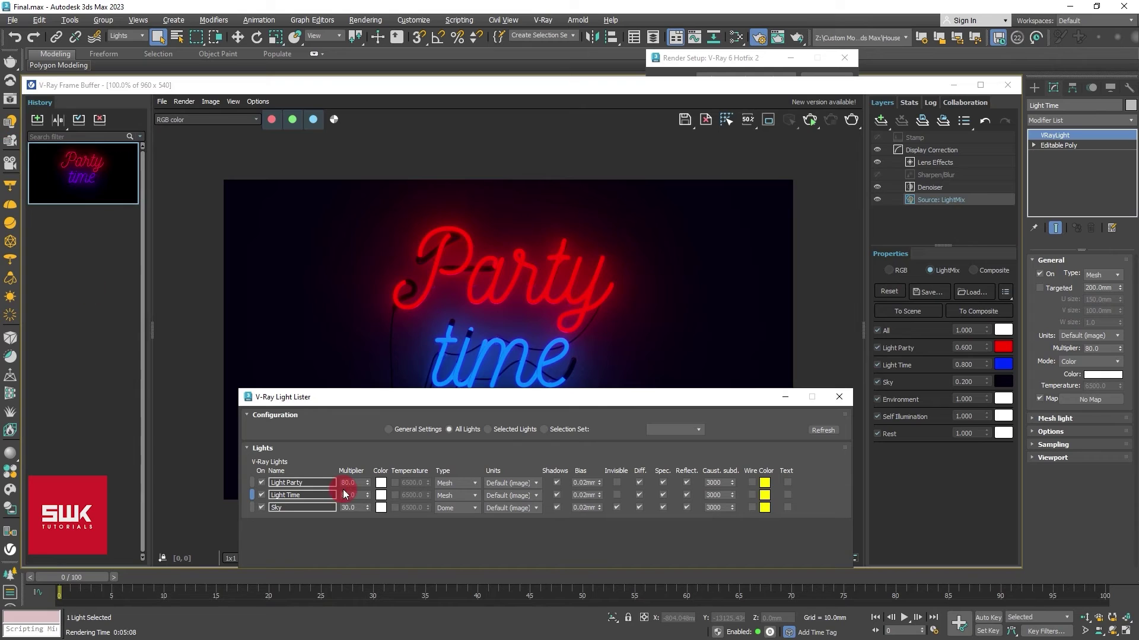
{"action": "left_click", "coordinate": [345, 497]}
{"action": "left_click", "coordinate": [381, 482]}
{"action": "left_click", "coordinate": [380, 511]}
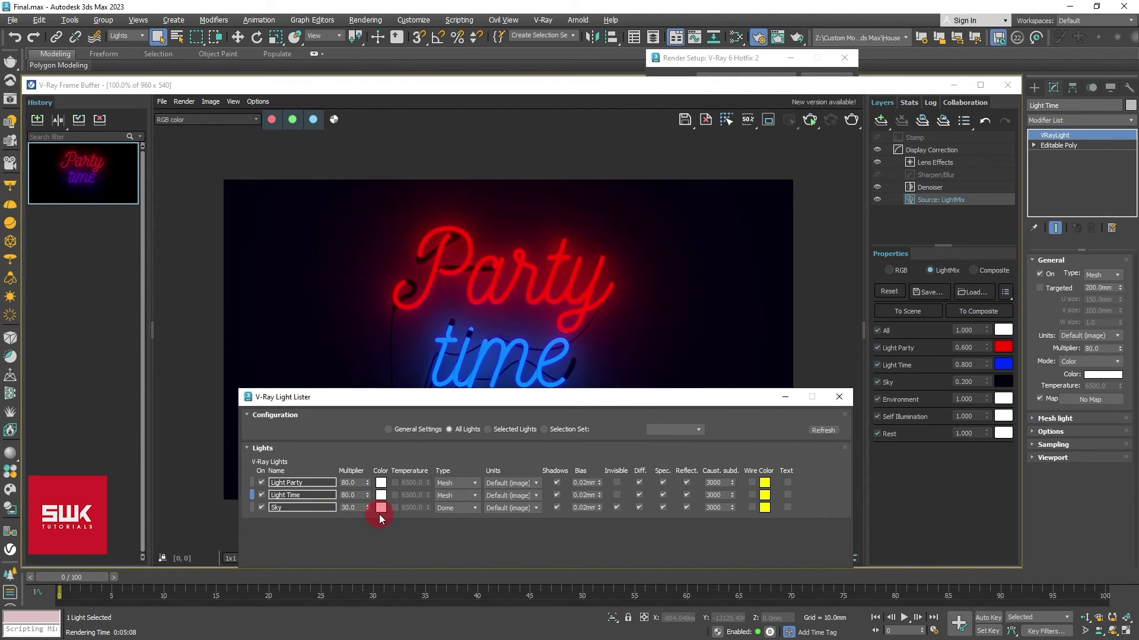
{"action": "left_click", "coordinate": [362, 483]}
- Send LightMix to the scene lights and verify Light Party 48, Light Time 64, Sky 6
{"action": "left_click", "coordinate": [899, 312]}
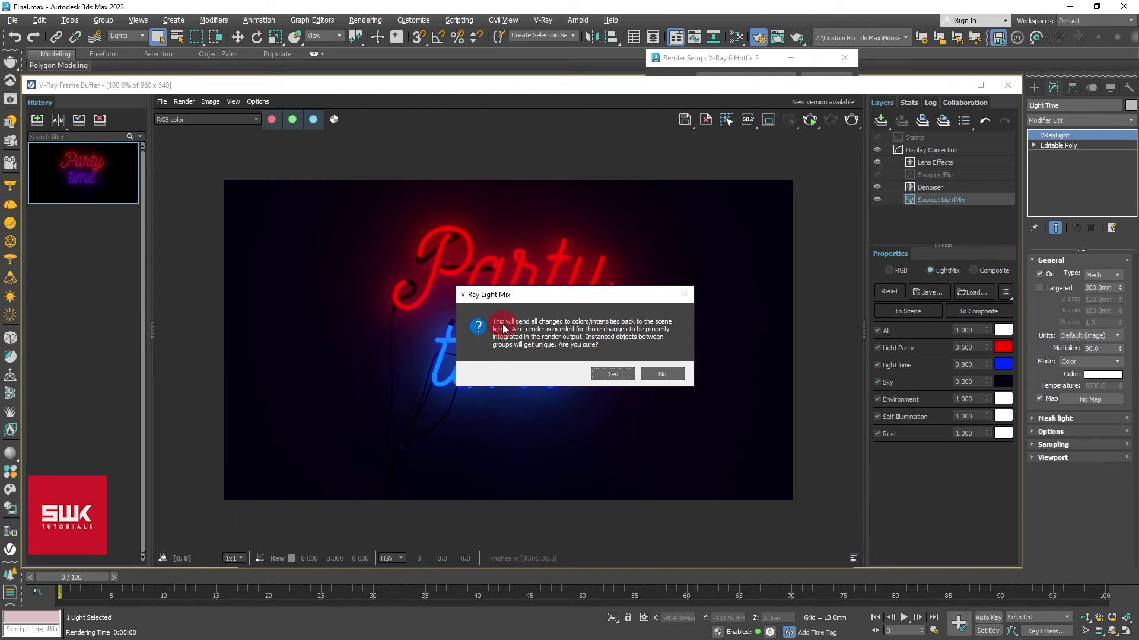
{"action": "left_click", "coordinate": [615, 373]}
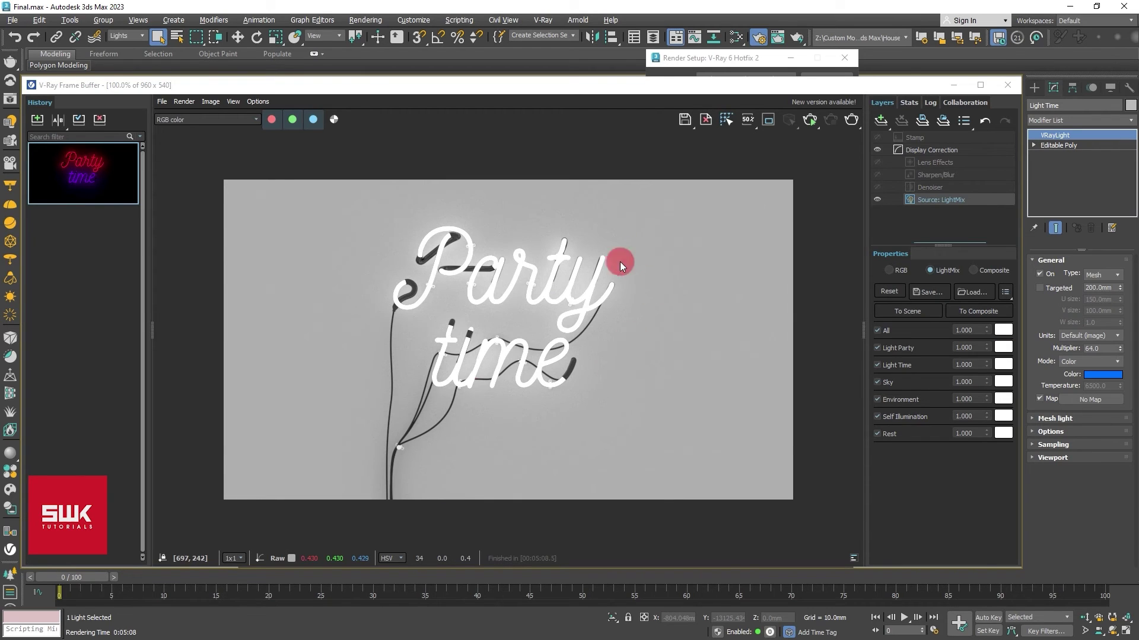
{"action": "left_click", "coordinate": [11, 122]}
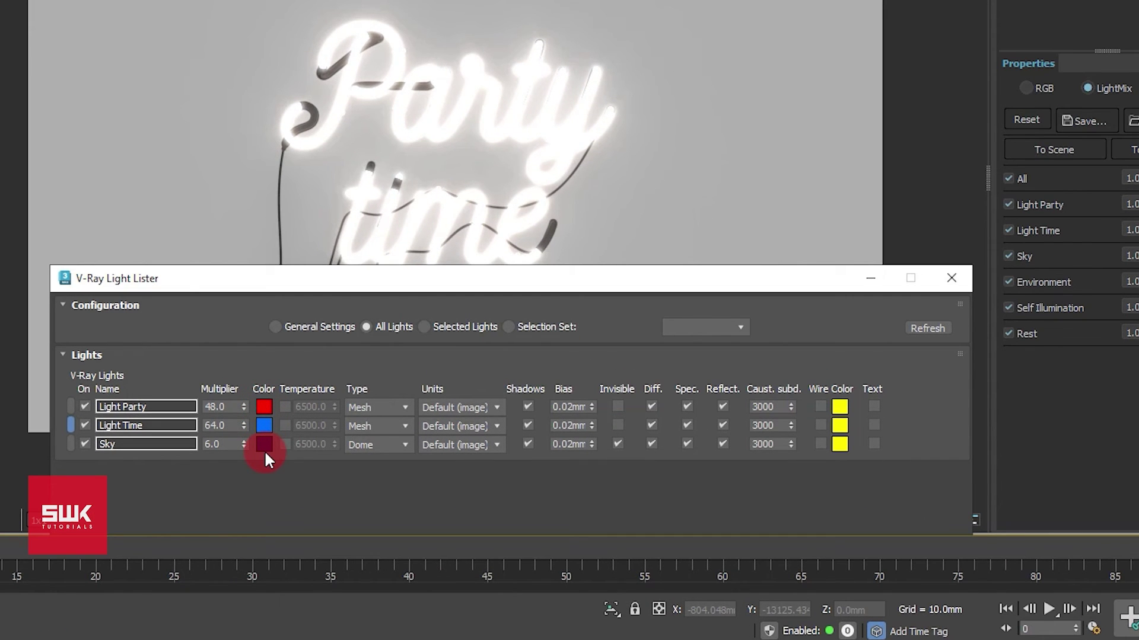
{"action": "double_click", "coordinate": [231, 406]}
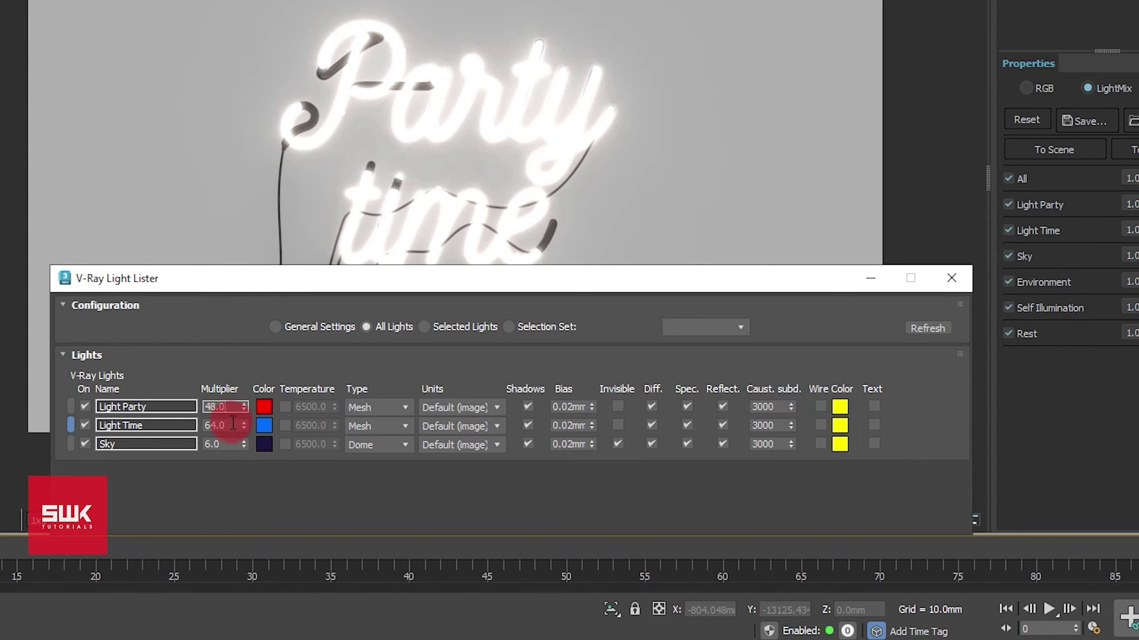
{"action": "left_click", "coordinate": [233, 442]}
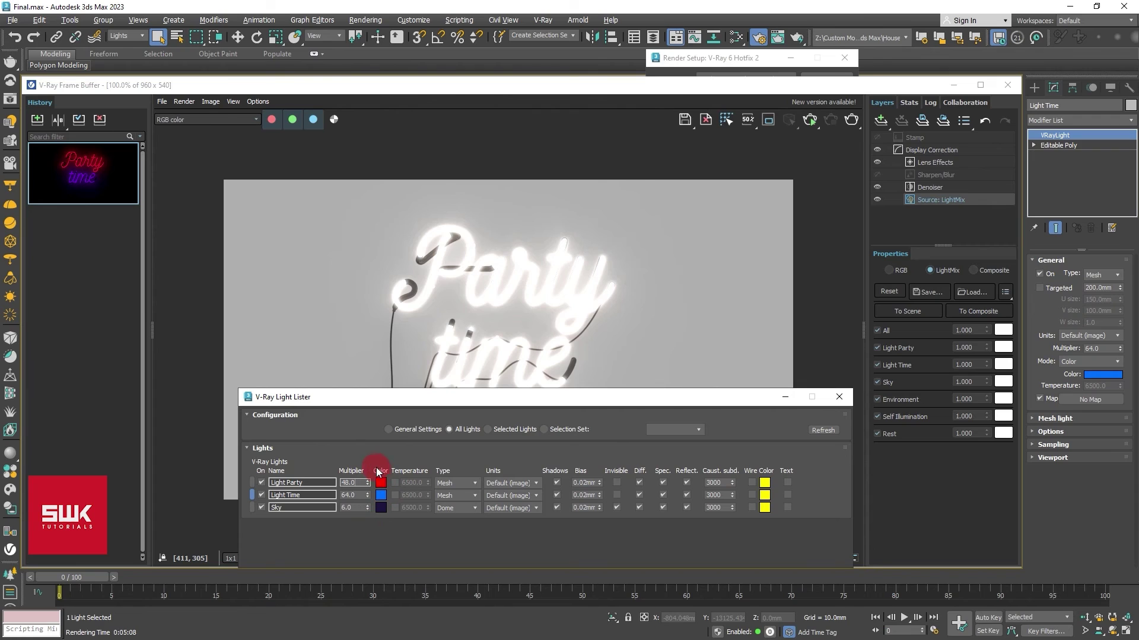
- In LightMix, make Light Party purple at 0.800, Light Time yellow at 0.600, Sky at 0.100
{"action": "left_click", "coordinate": [788, 263]}
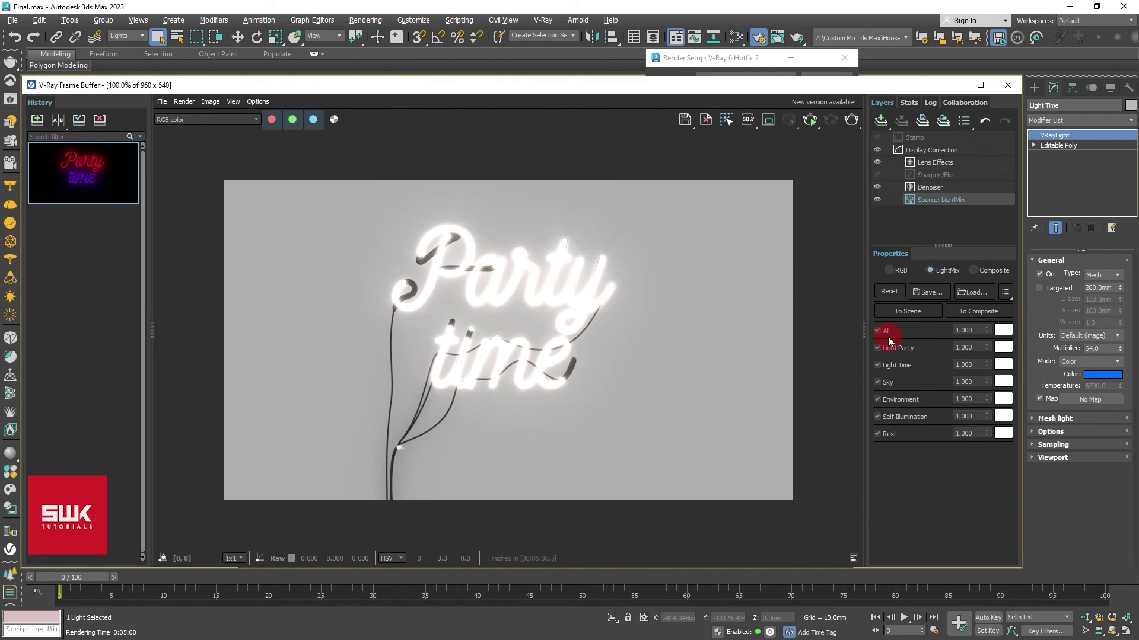
{"action": "left_click", "coordinate": [1002, 350]}
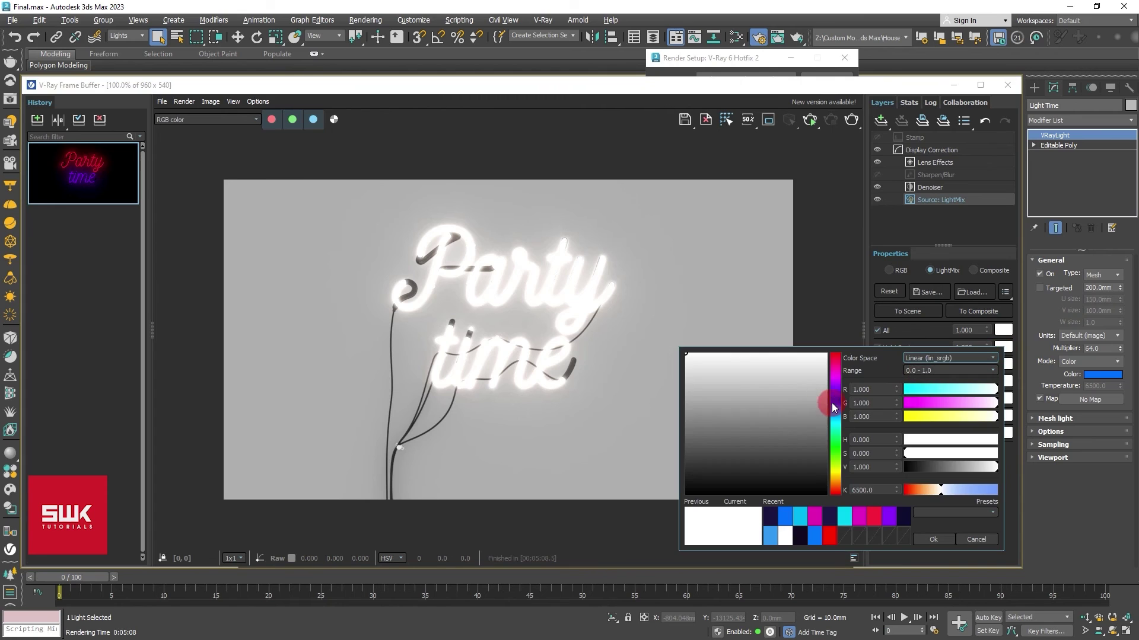
{"action": "left_click", "coordinate": [836, 355]}
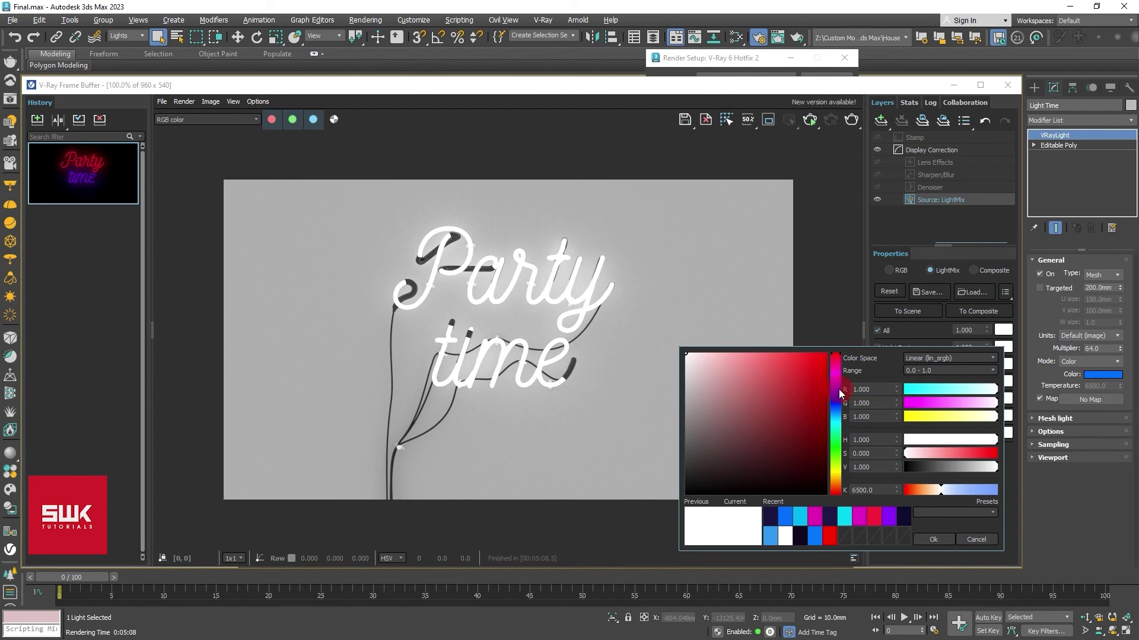
{"action": "left_click", "coordinate": [888, 516]}
{"action": "left_click", "coordinate": [933, 540]}
{"action": "left_click_drag", "start_coordinate": [963, 382], "coordinate": [821, 357]}
- Save the current light mix as the preset aaa.lightmix
{"action": "left_click", "coordinate": [929, 293]}
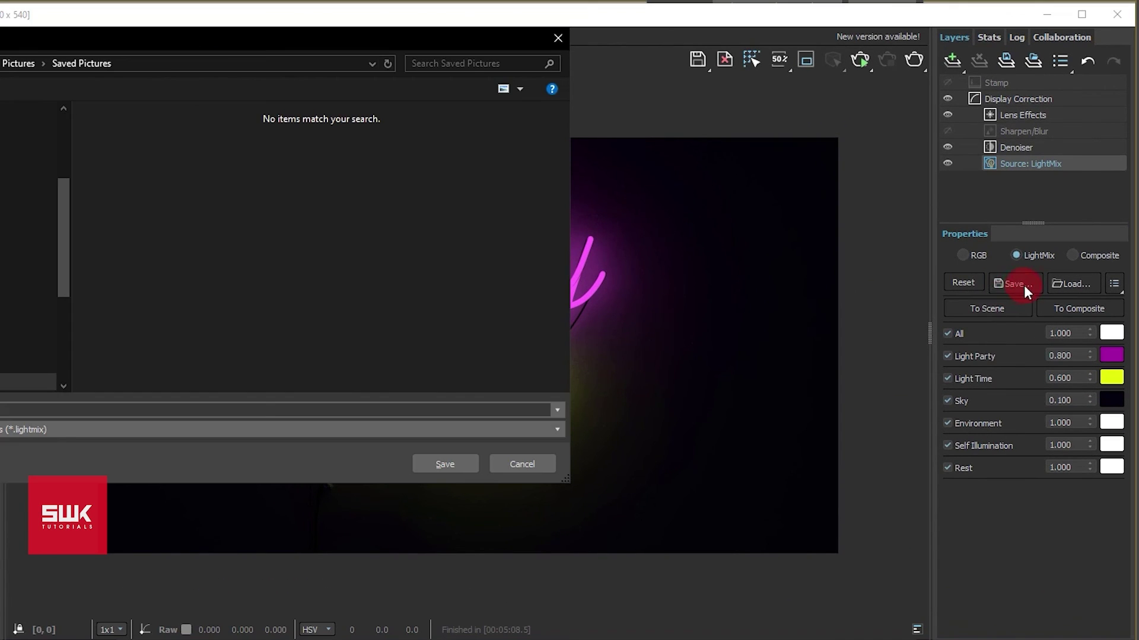
{"action": "left_click", "coordinate": [86, 411]}
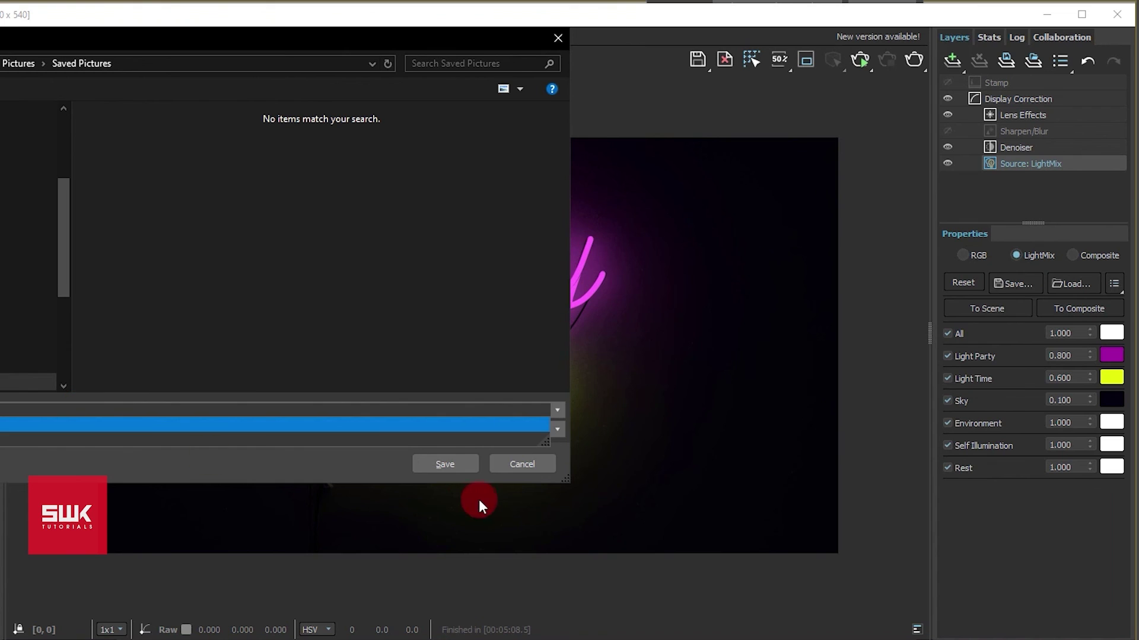
{"action": "left_click", "coordinate": [445, 465]}
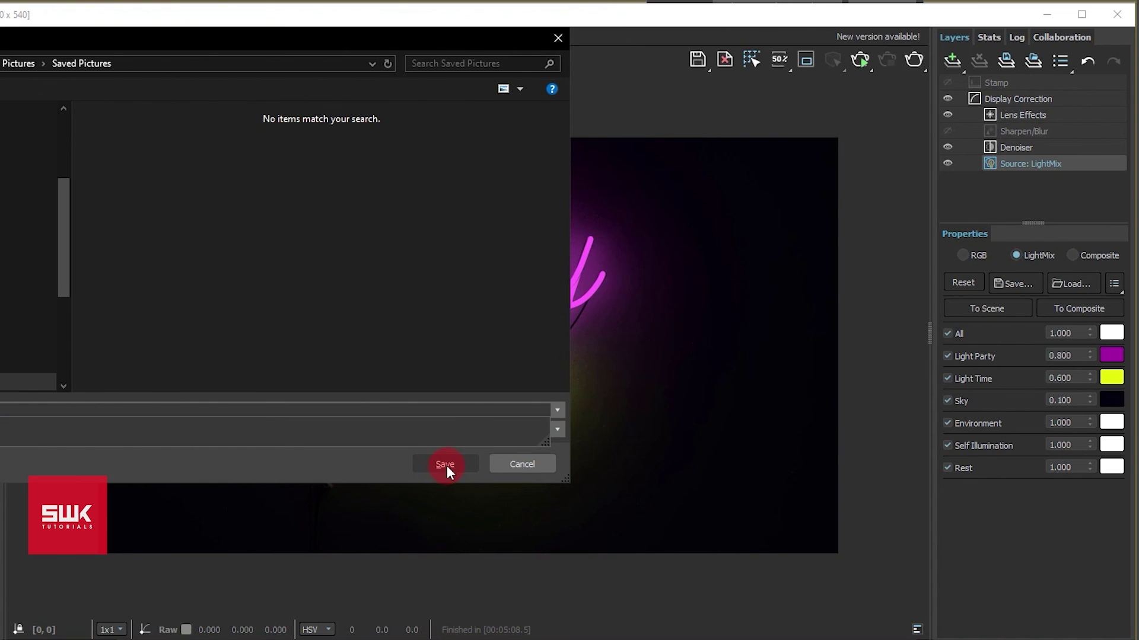
{"action": "left_click", "coordinate": [447, 465]}
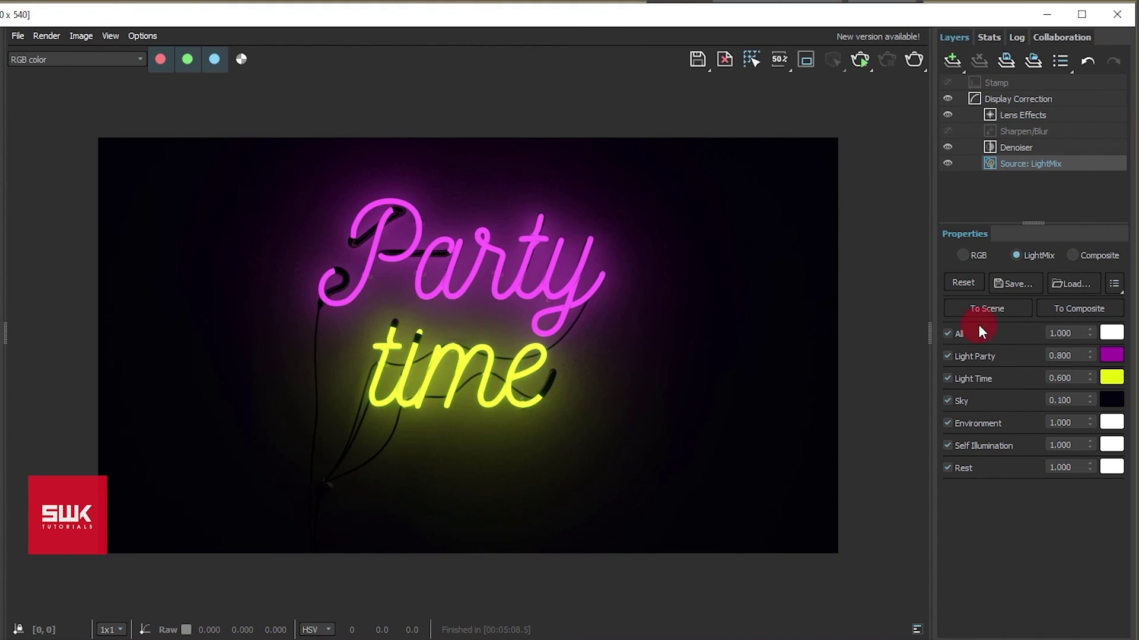
- Reset LightMix, reload aaa.lightmix to restore the purple-yellow mix, then reset to 1.000 white
{"action": "left_click", "coordinate": [969, 279]}
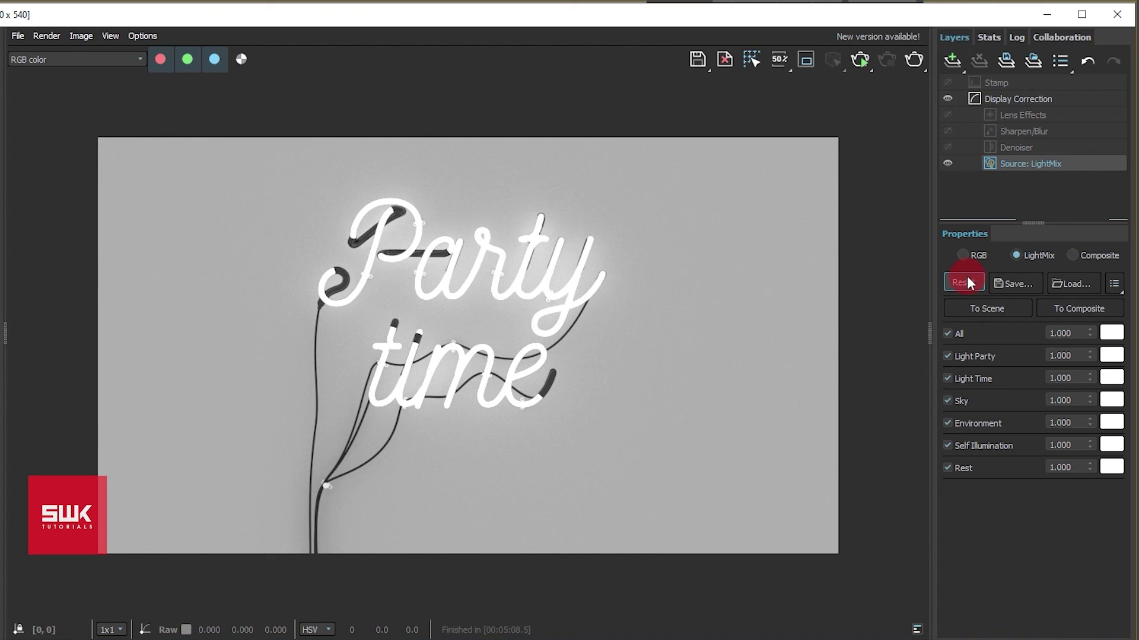
{"action": "left_click", "coordinate": [1068, 283]}
{"action": "double_click", "coordinate": [145, 179]}
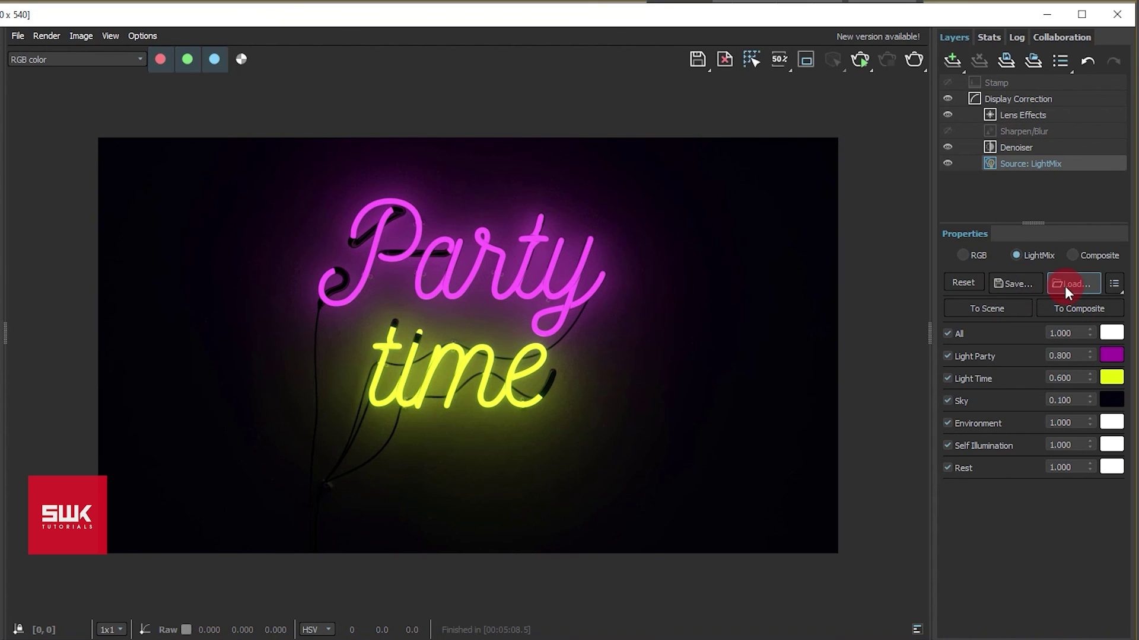
{"action": "left_click", "coordinate": [974, 283]}
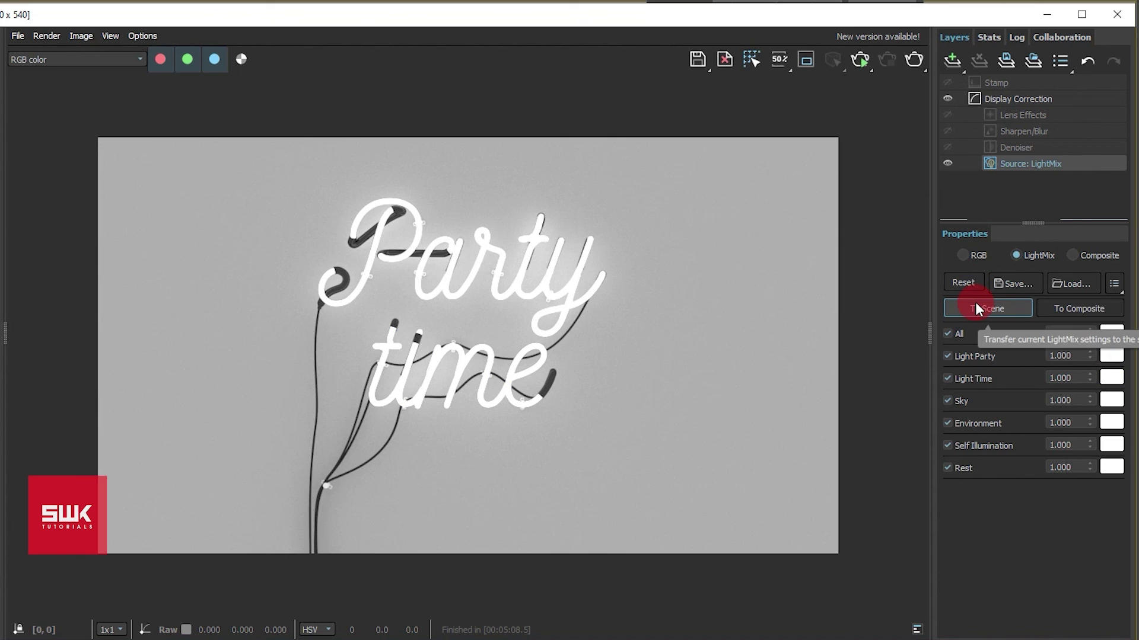